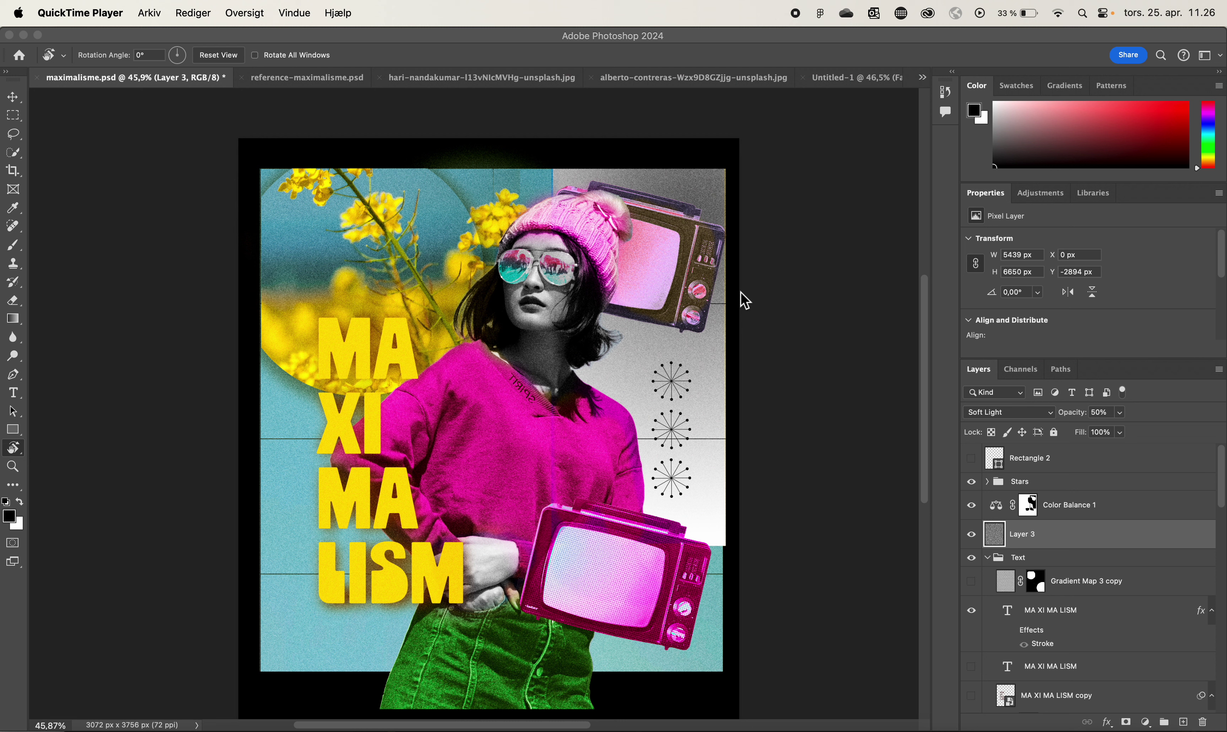
# Step: Examine the reference poster, the earlier maximalism and brutalism designs, and the fashion, television and flower source photos
pyautogui.click(342, 79)
pyautogui.click(342, 80)
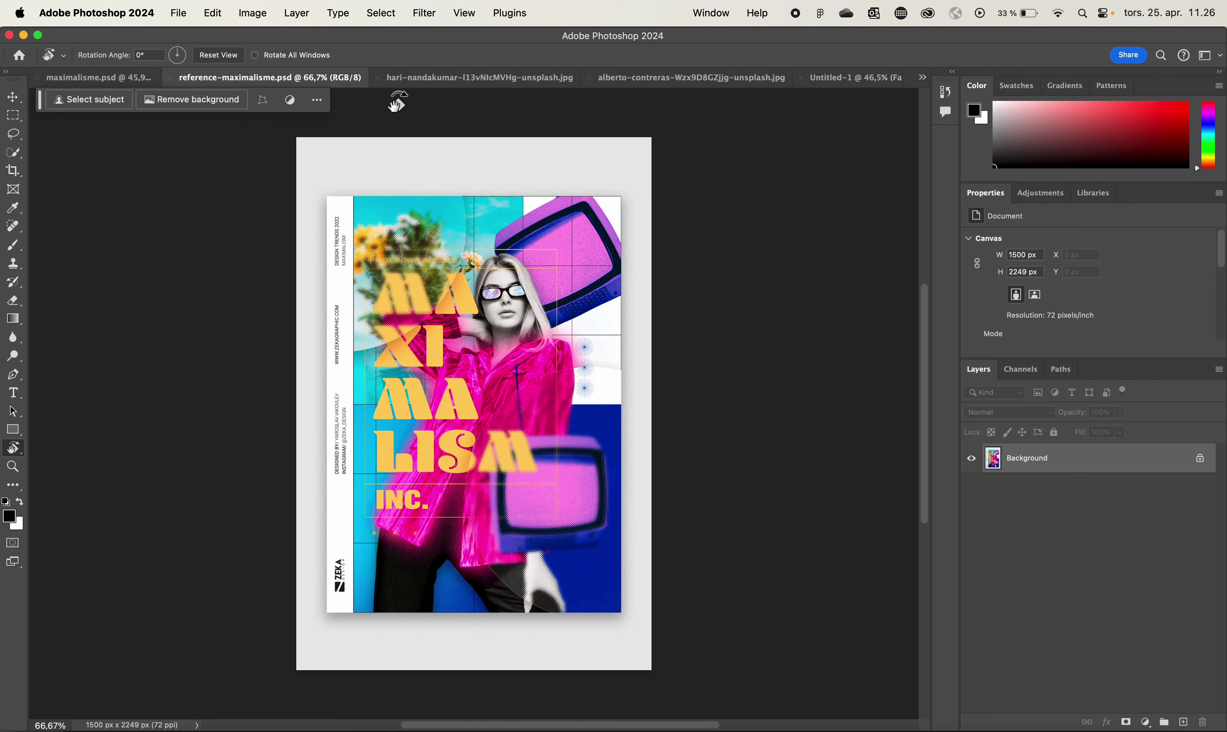
pyautogui.scroll(3, 496, 264)
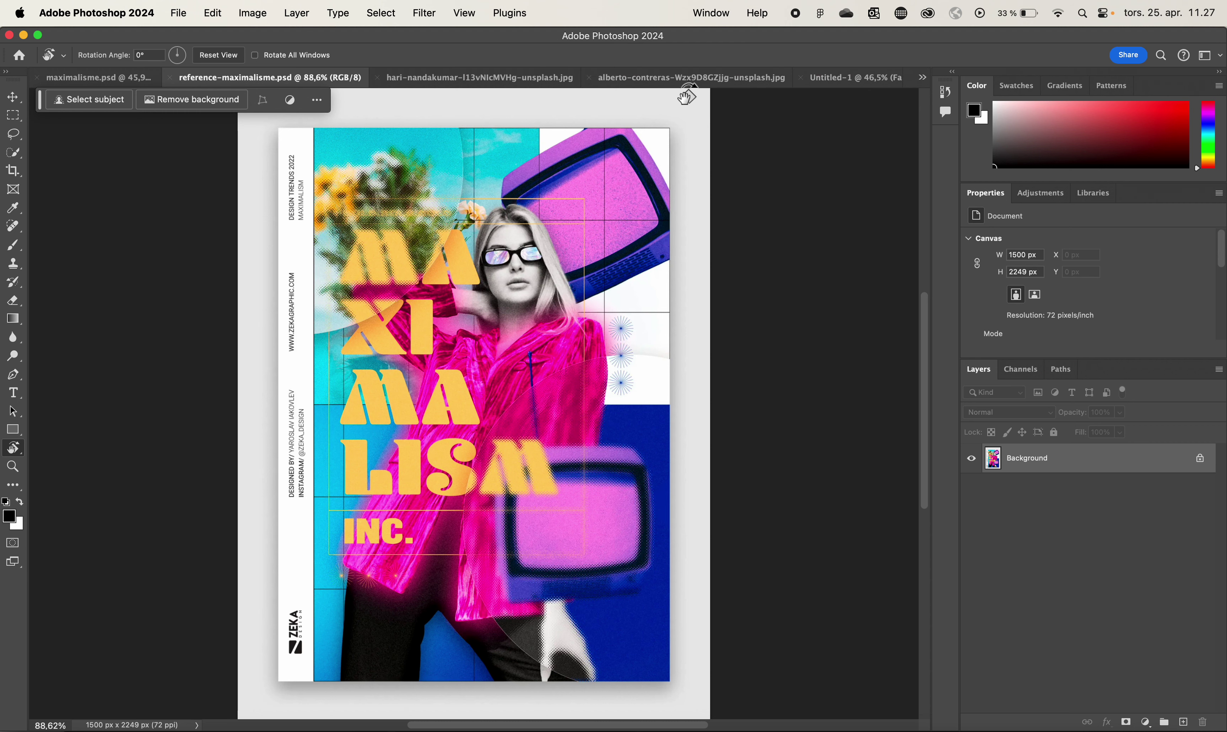
pyautogui.click(96, 79)
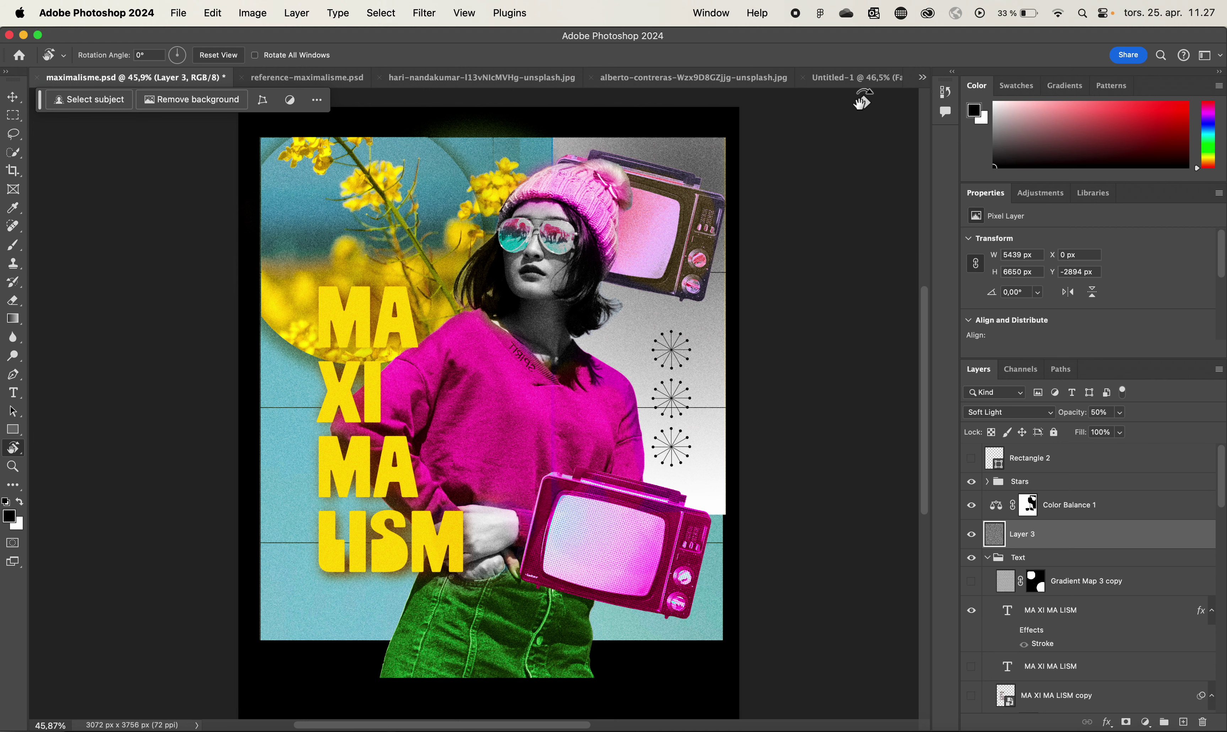
pyautogui.click(850, 81)
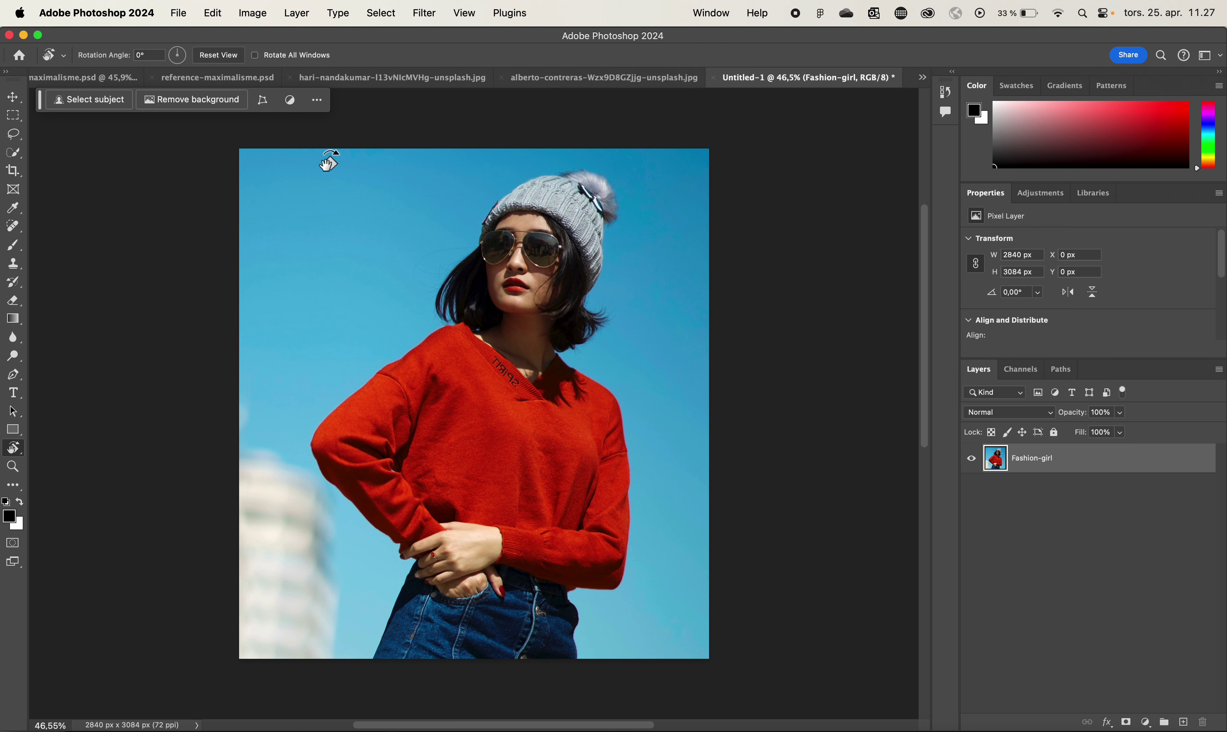
pyautogui.click(13, 96)
pyautogui.click(621, 78)
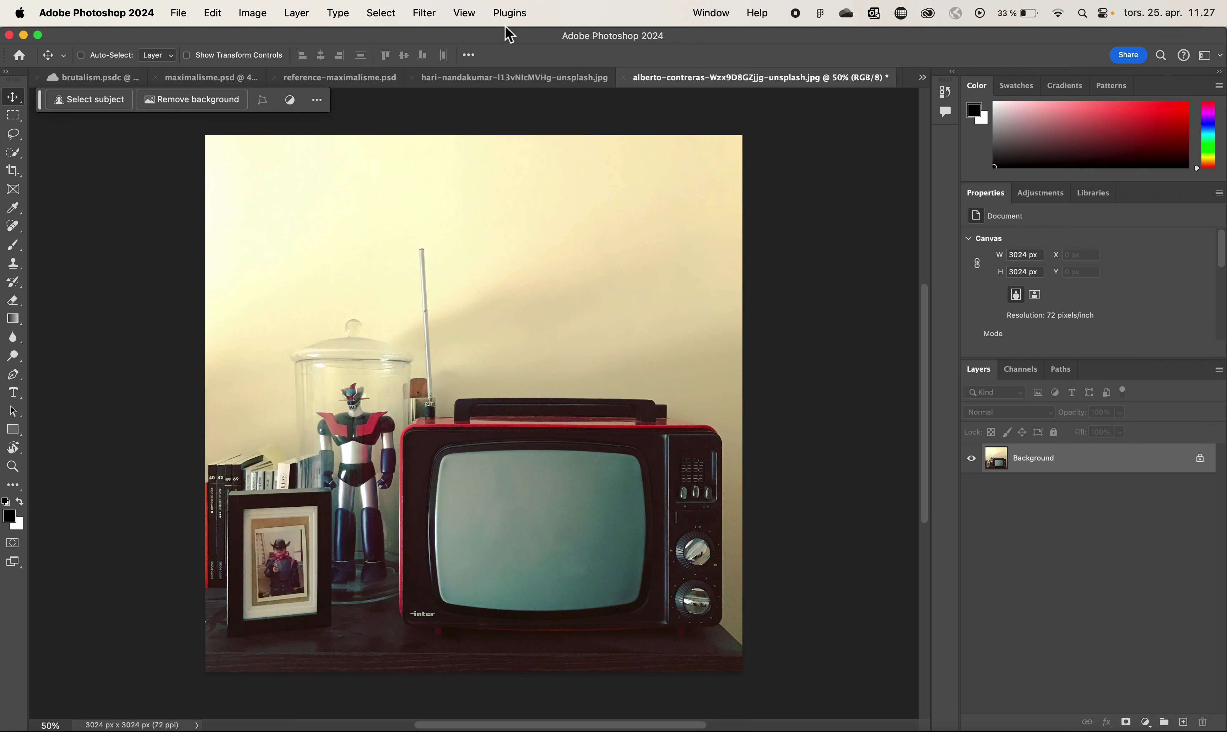
pyautogui.click(532, 82)
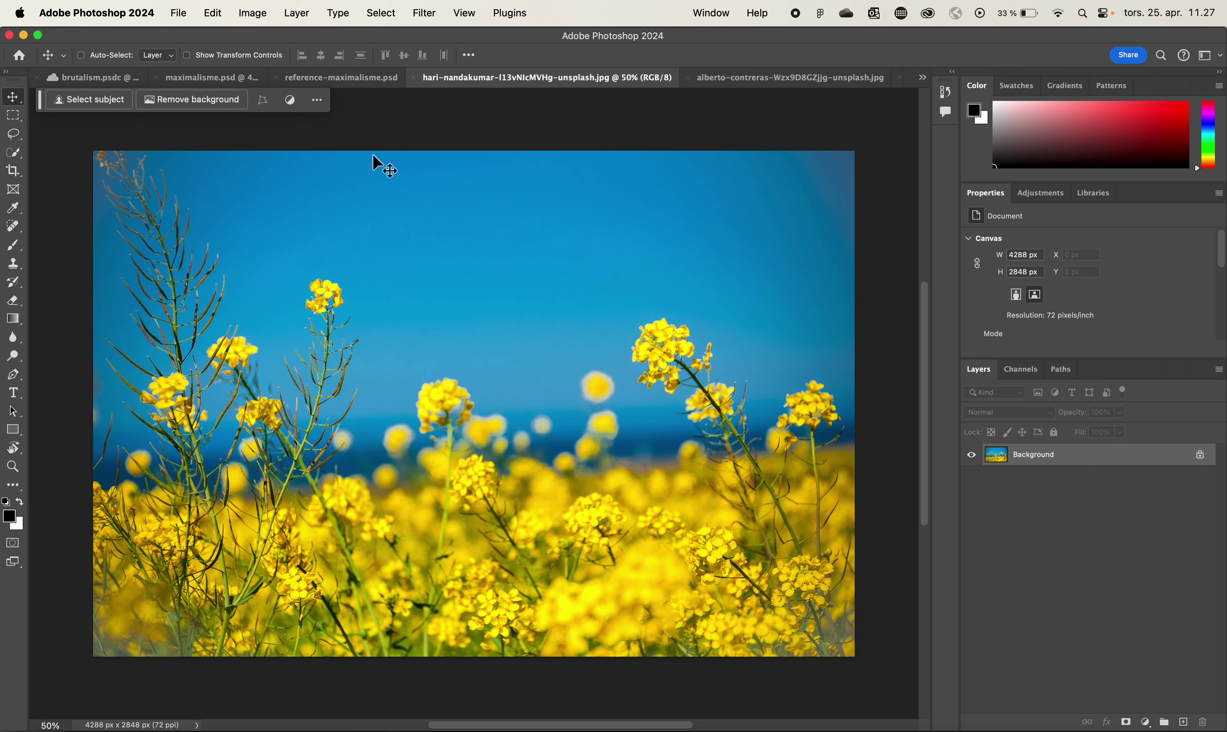
pyautogui.click(124, 77)
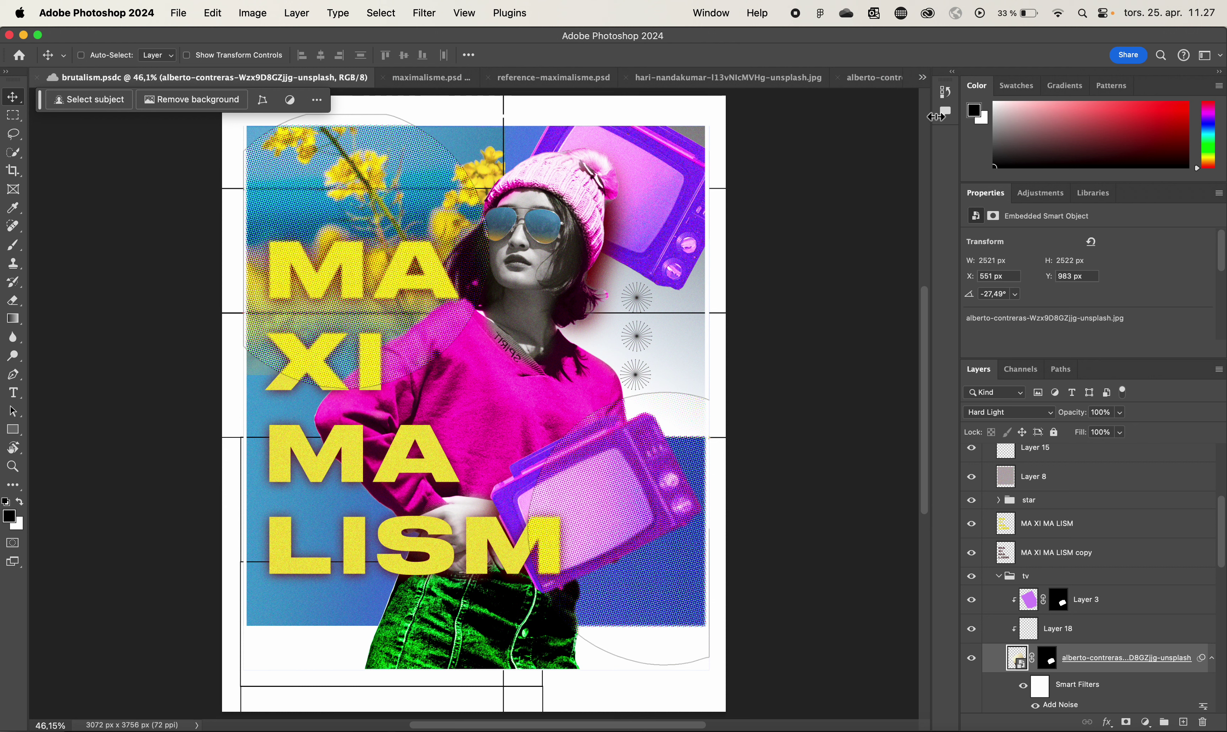
# Step: Close the hari-nandakumar flower photo and the alberto-contreras television photo documents
pyautogui.click(926, 79)
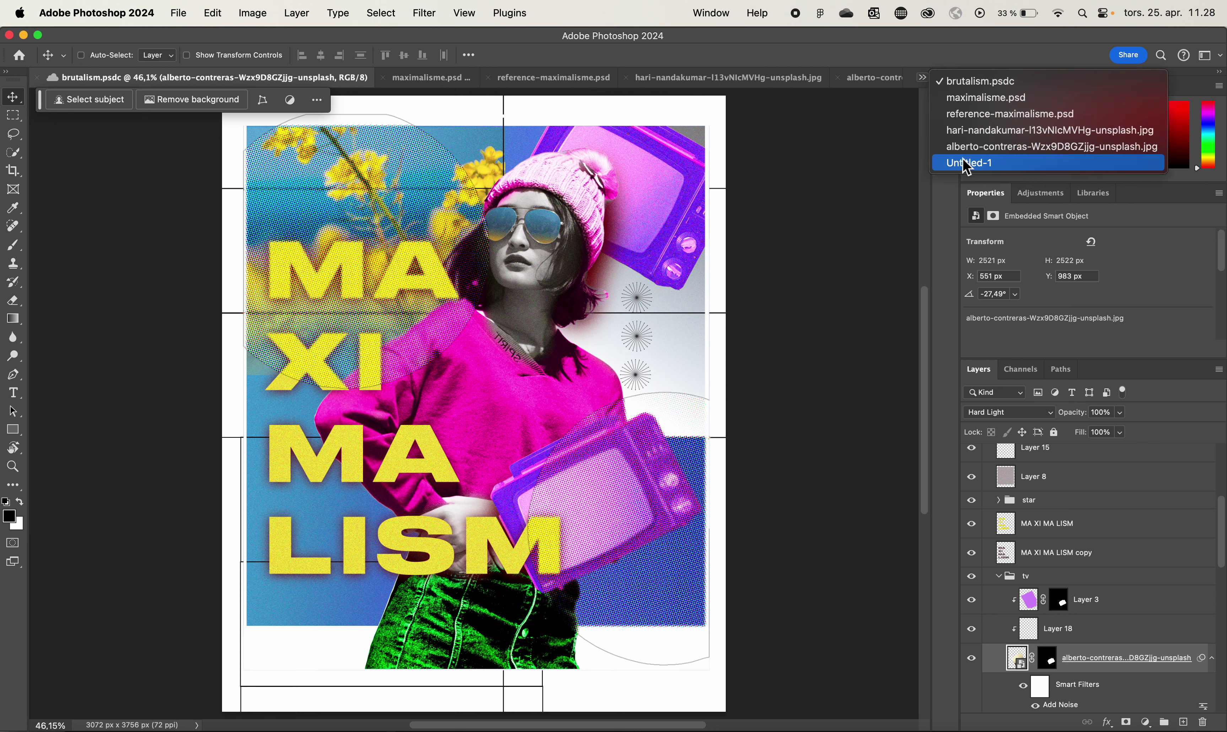
pyautogui.click(691, 89)
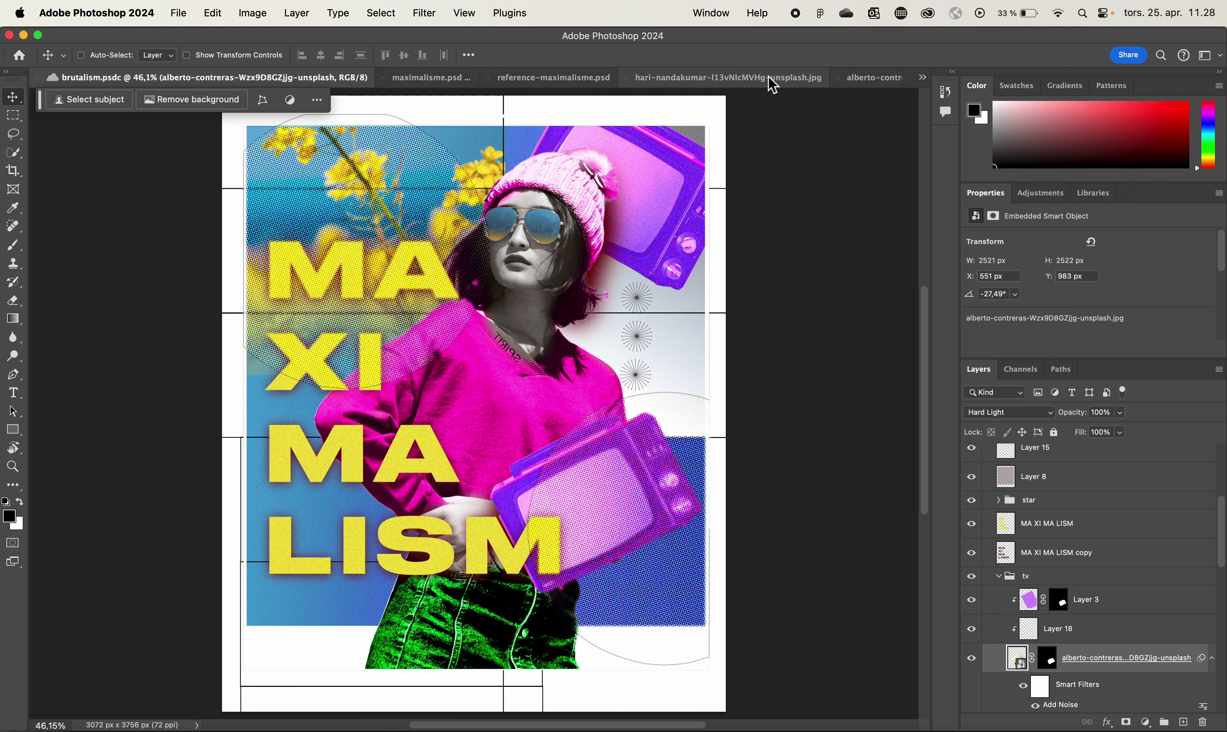
pyautogui.click(628, 79)
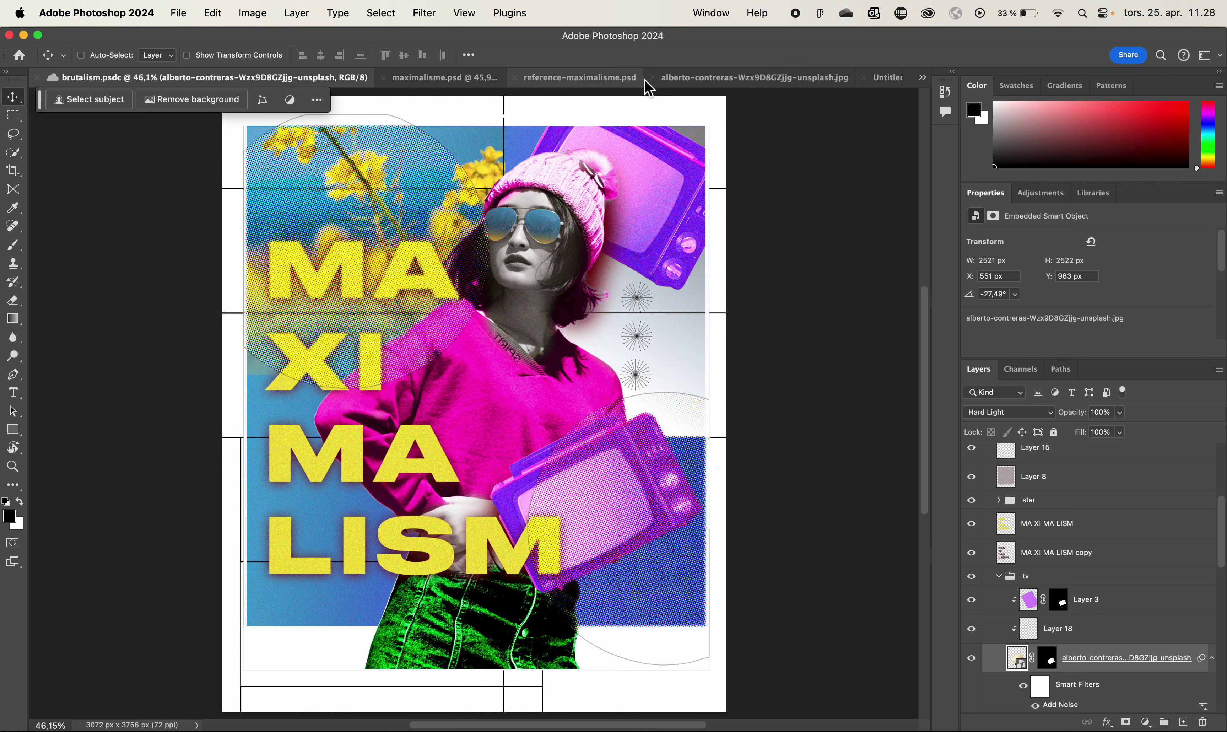
pyautogui.click(652, 78)
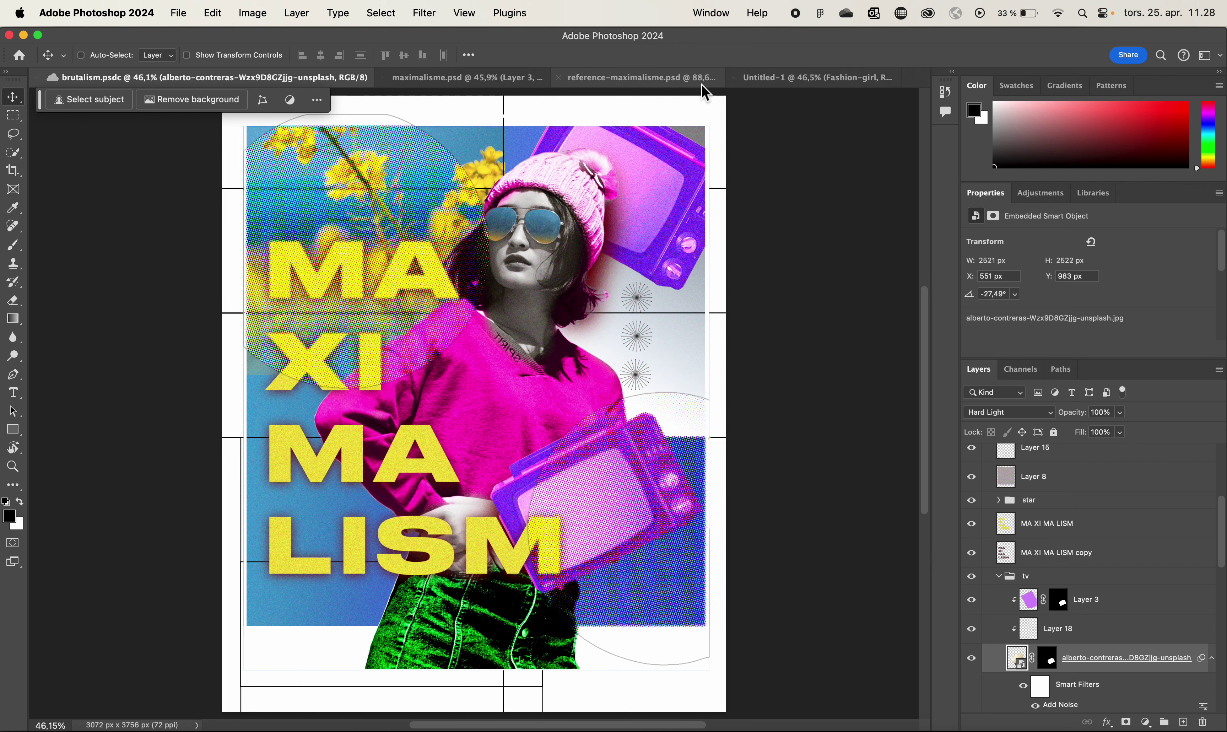
# Step: In the Untitled-1 document, duplicate the Fashion-girl layer and mask the copy to the automatically selected subject
pyautogui.click(779, 81)
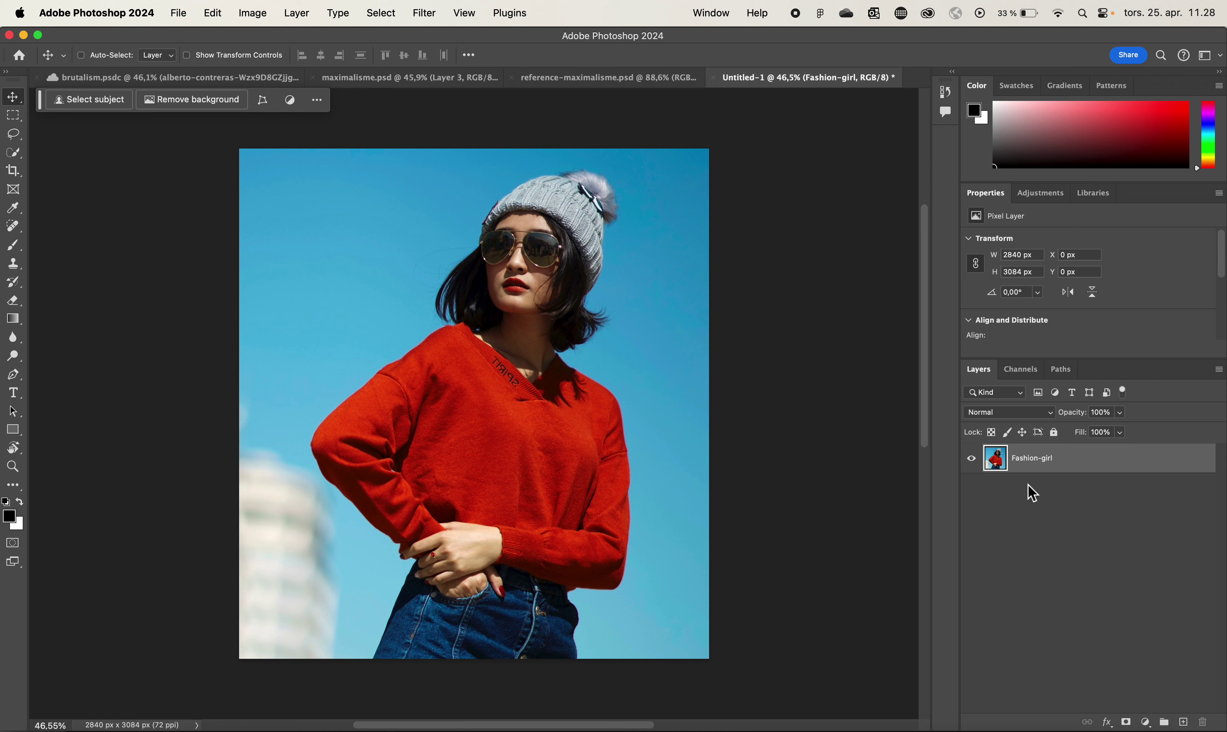
pyautogui.moveTo(1001, 463); pyautogui.dragTo(1186, 723)
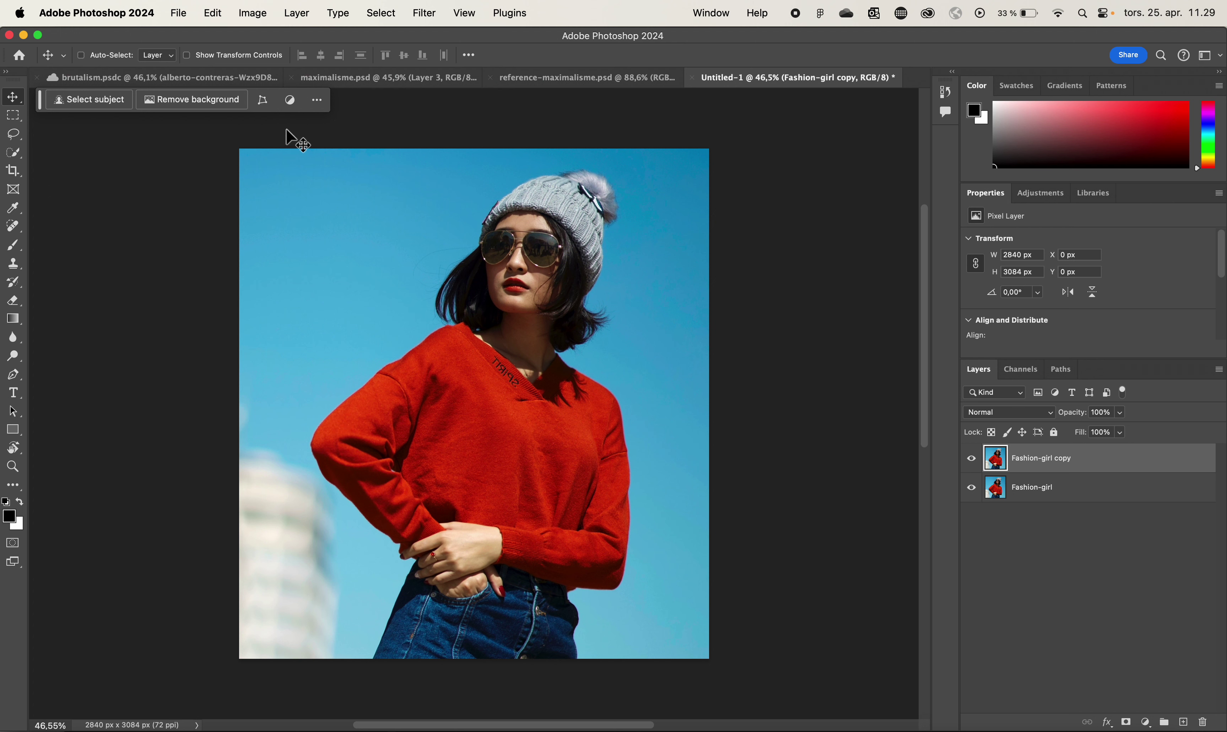
pyautogui.click(322, 103)
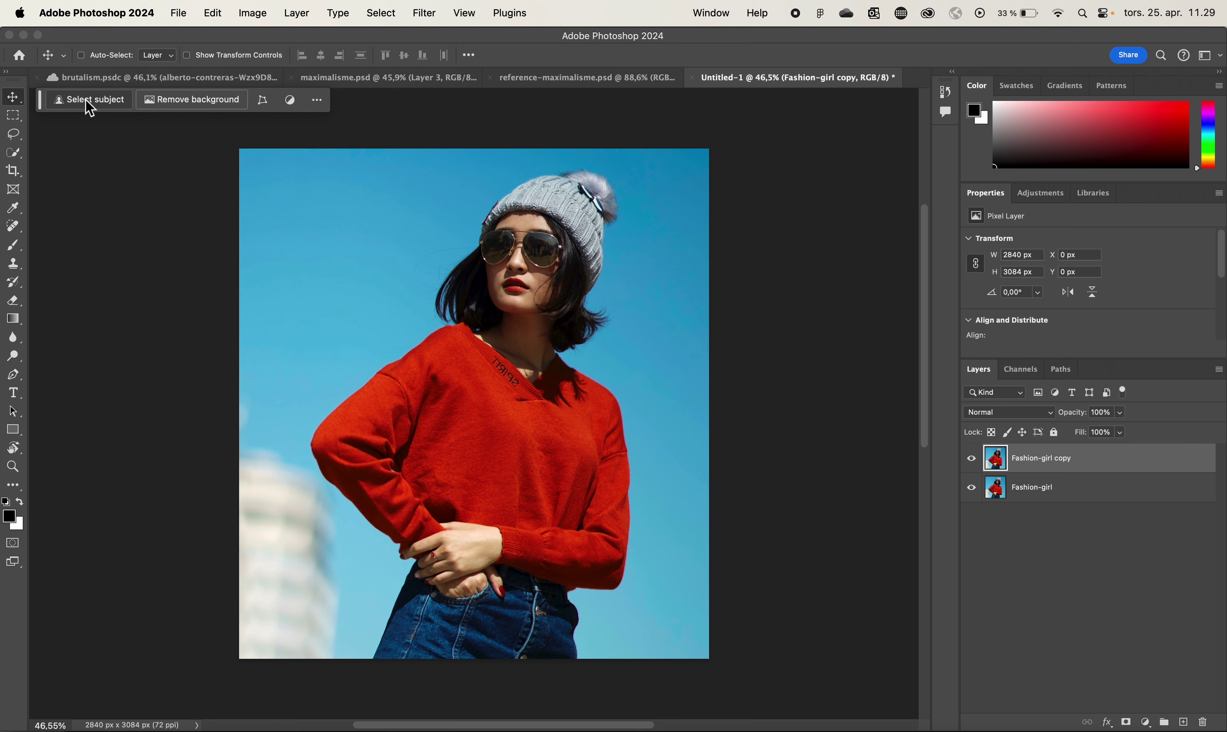
pyautogui.click(90, 109)
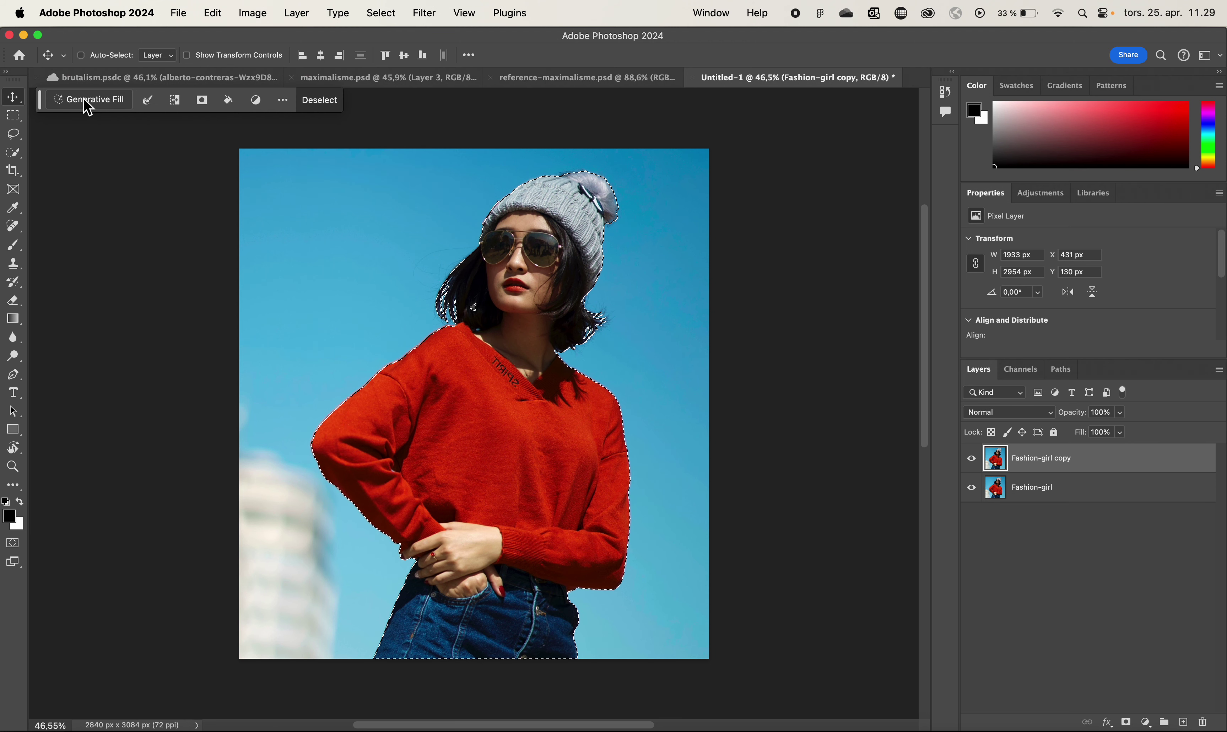
pyautogui.click(1126, 723)
pyautogui.click(972, 489)
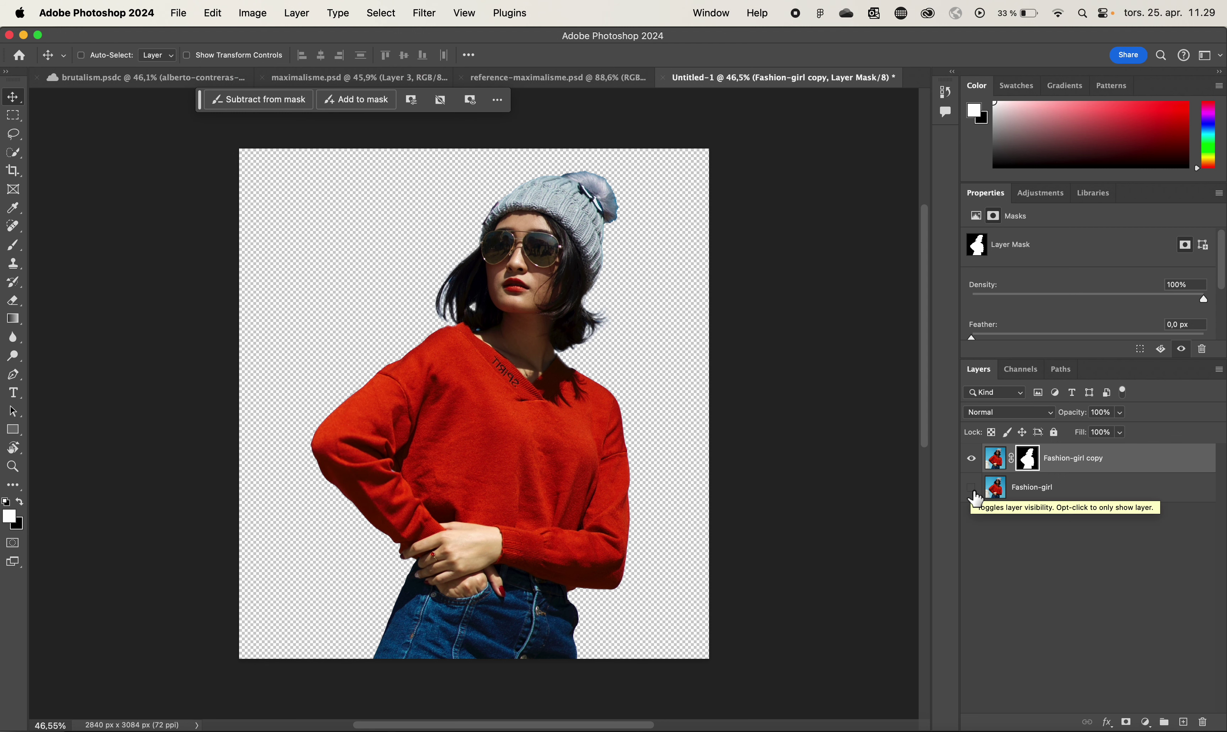
pyautogui.click(972, 489)
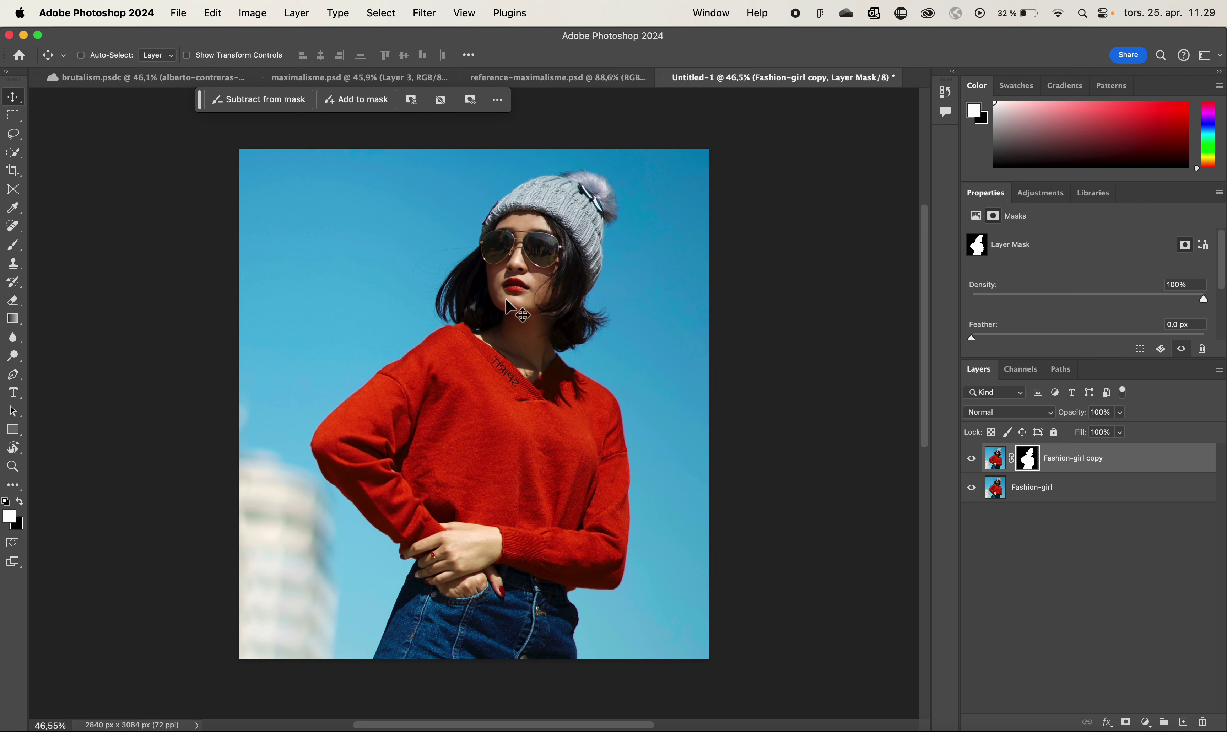
# Step: Add a Gradient Map adjustment layer above the masked Fashion-girl copy
pyautogui.click(1046, 196)
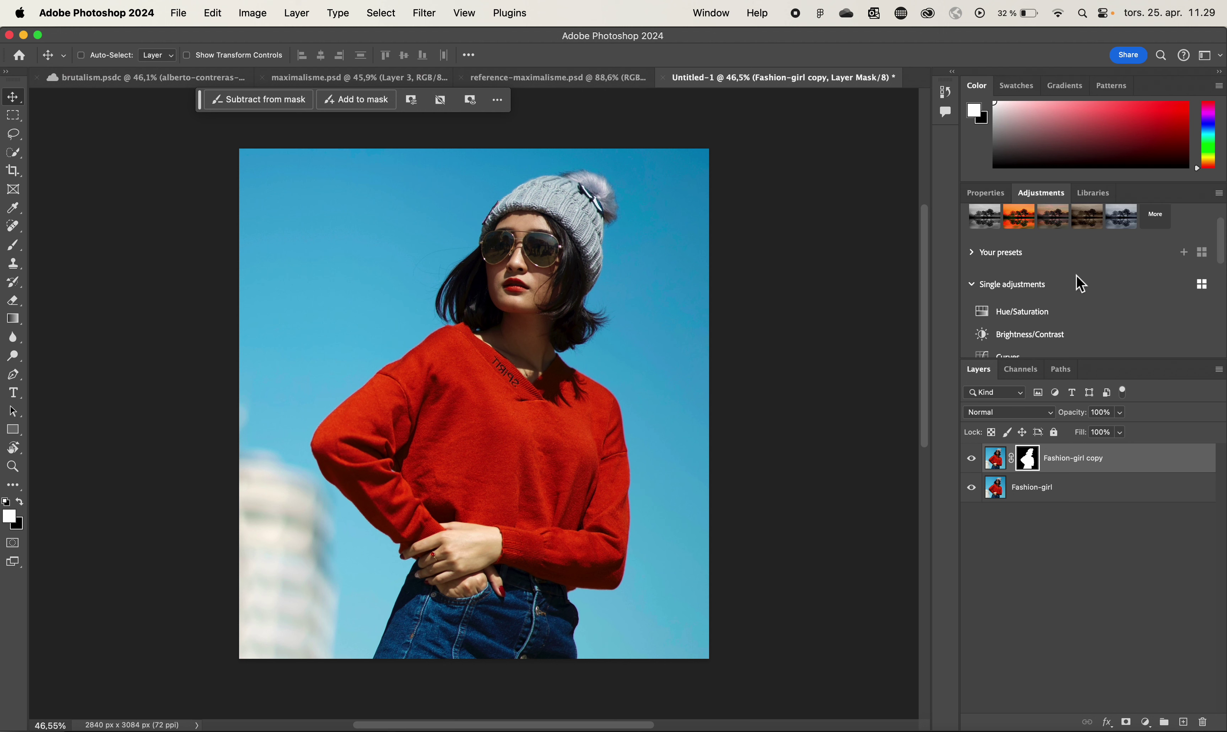
pyautogui.scroll(-1, 1073, 288)
pyautogui.scroll(-1, 1075, 289)
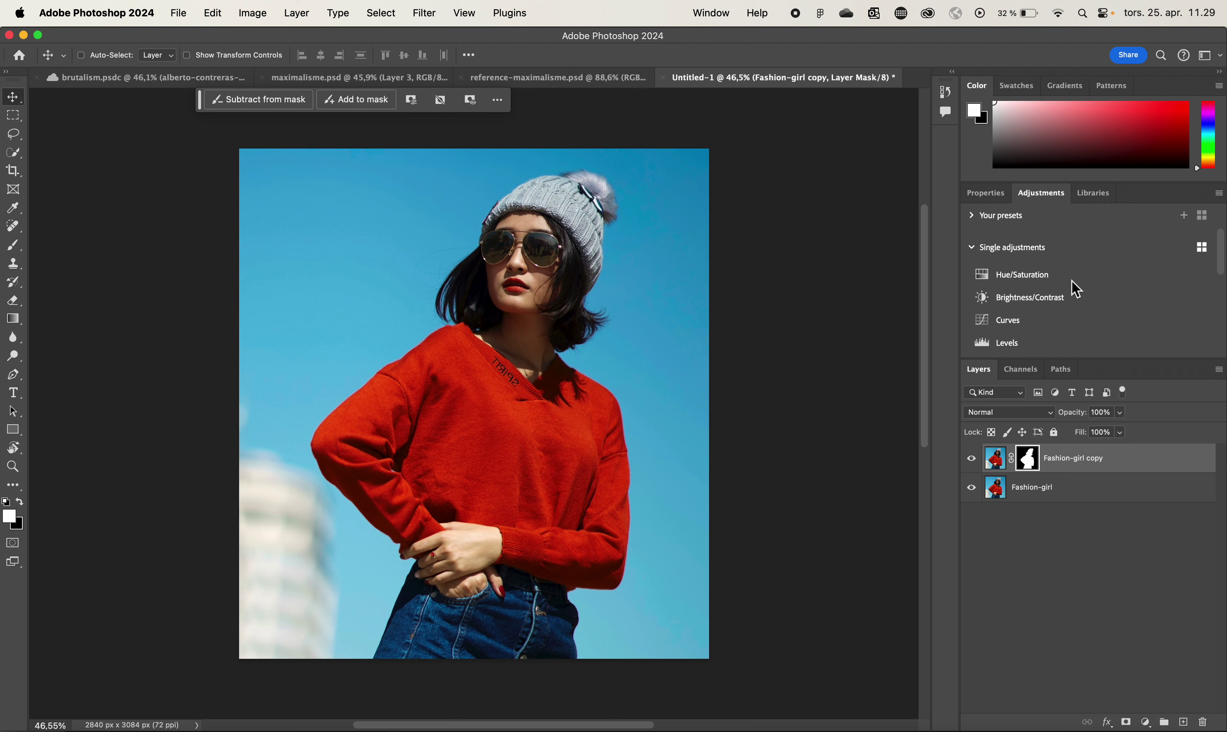
pyautogui.scroll(-3, 1036, 295)
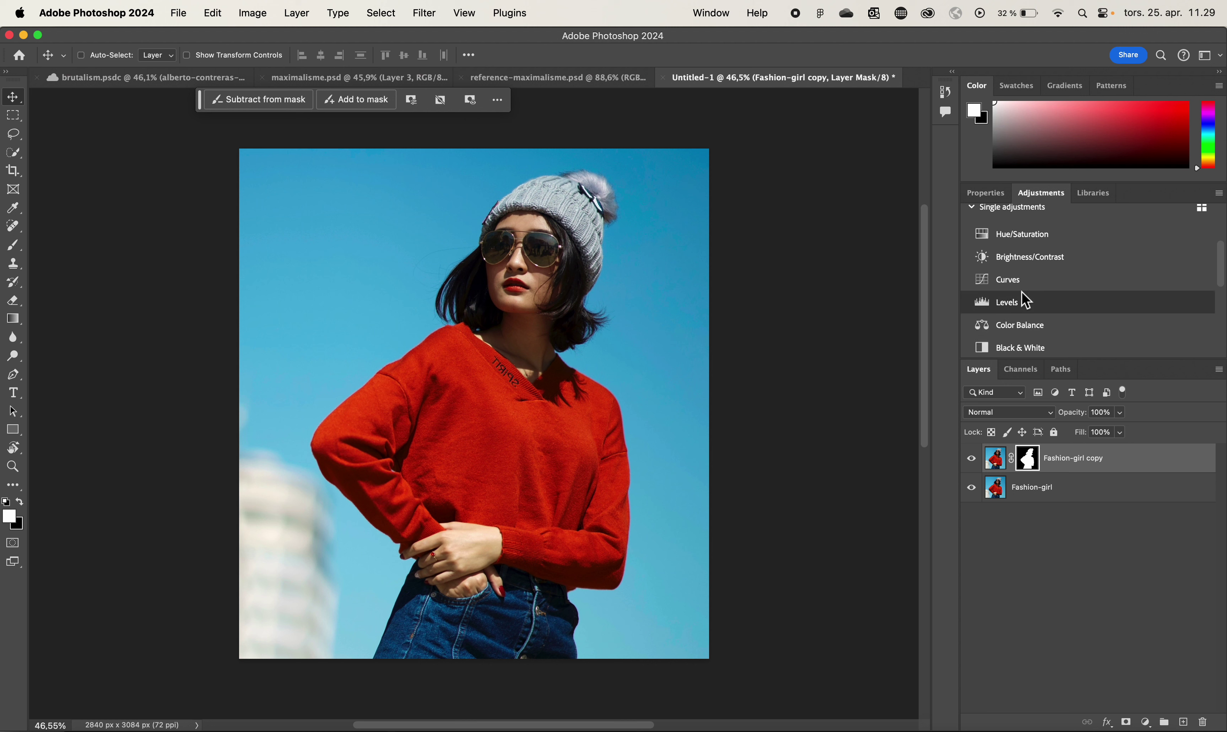
pyautogui.scroll(-1, 1057, 337)
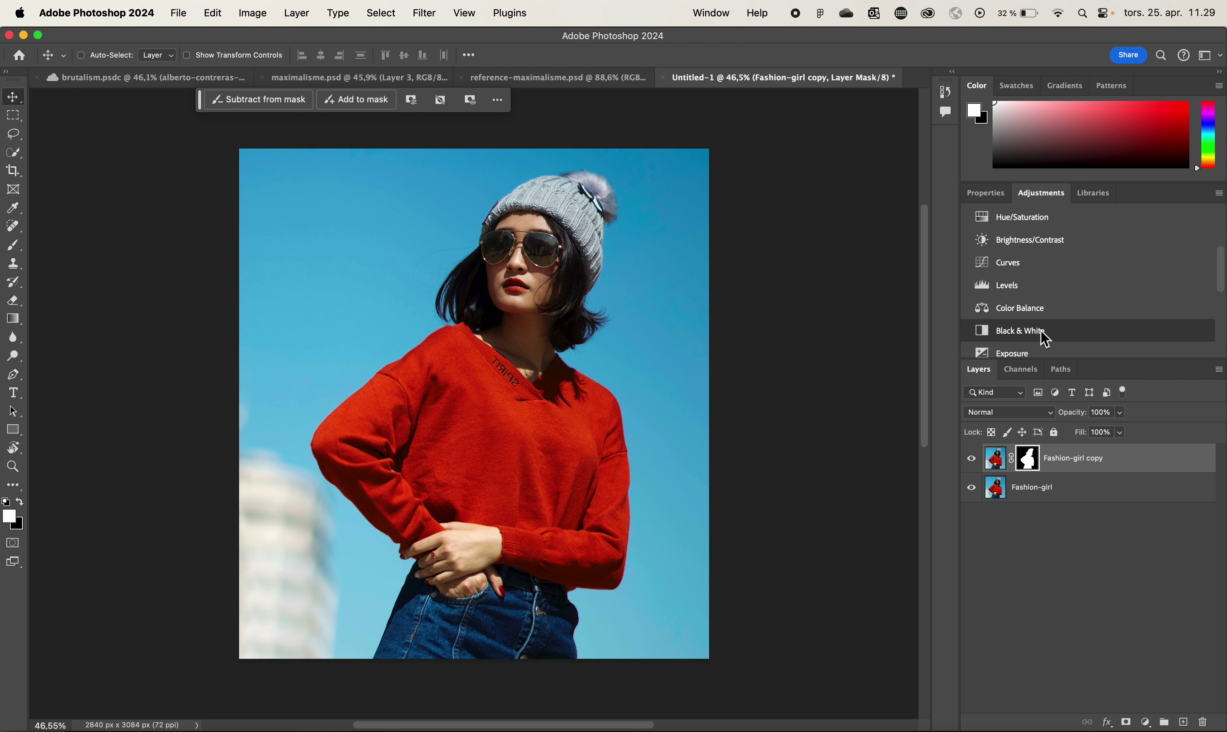
pyautogui.scroll(-8, 1046, 339)
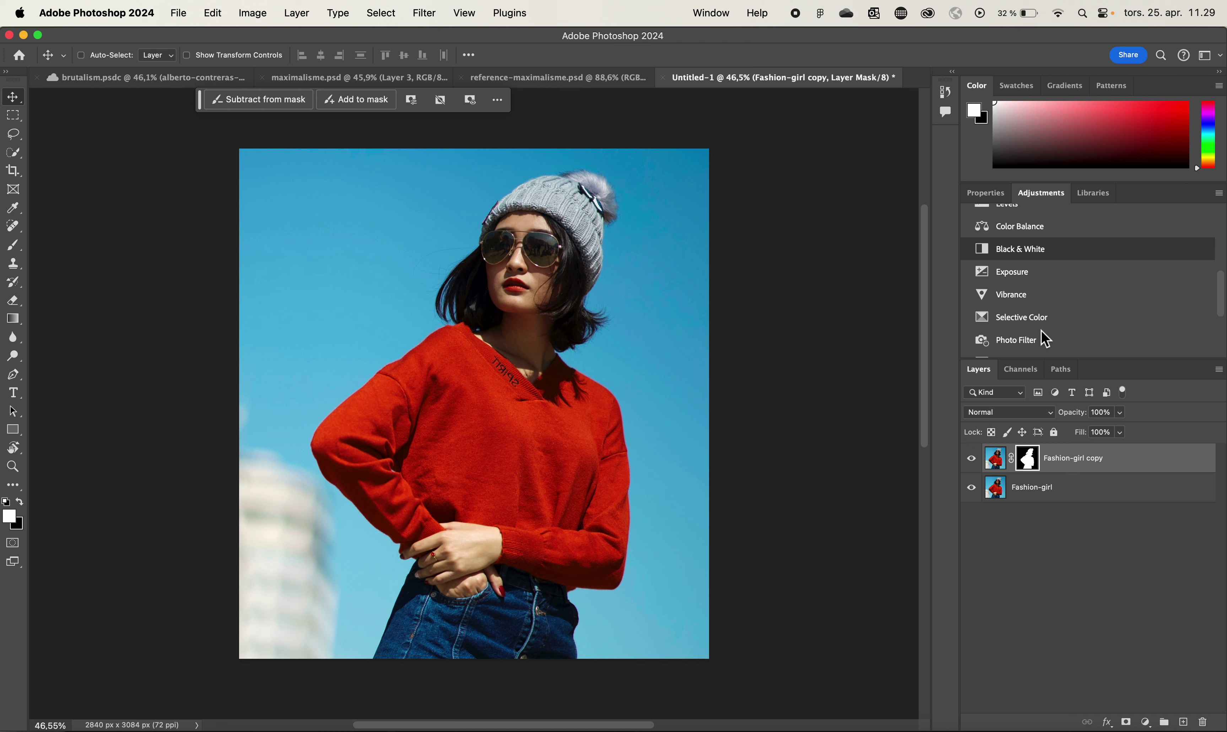
pyautogui.scroll(-1, 1046, 339)
pyautogui.click(988, 313)
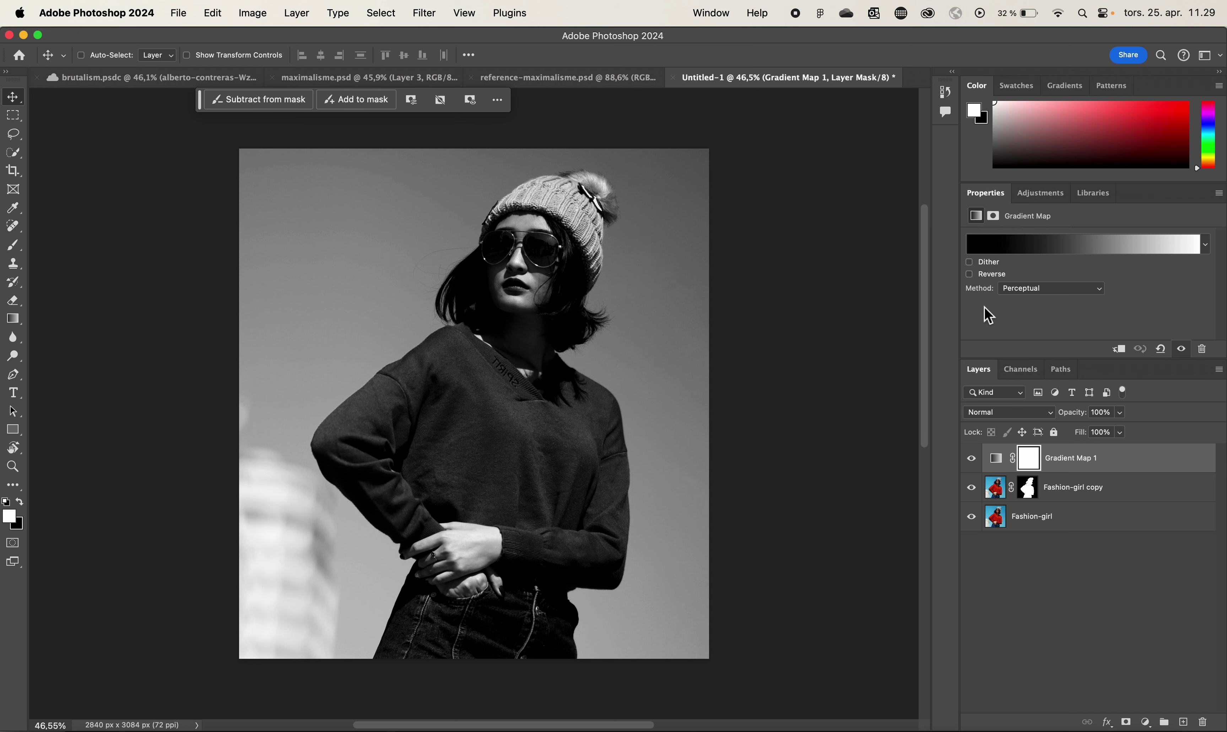
# Step: Edit the black-to-white gradient map, placing the white stop at 99 and the midpoint at 29
pyautogui.click(1065, 252)
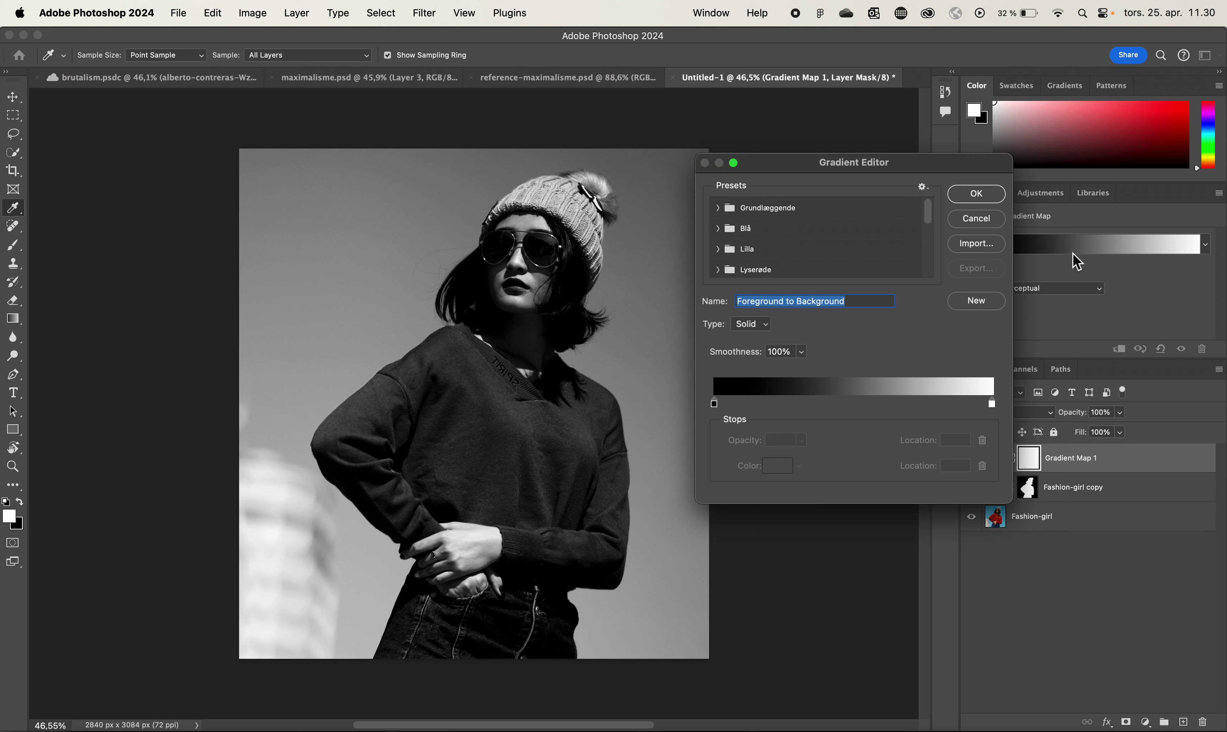
pyautogui.moveTo(927, 171); pyautogui.dragTo(879, 152)
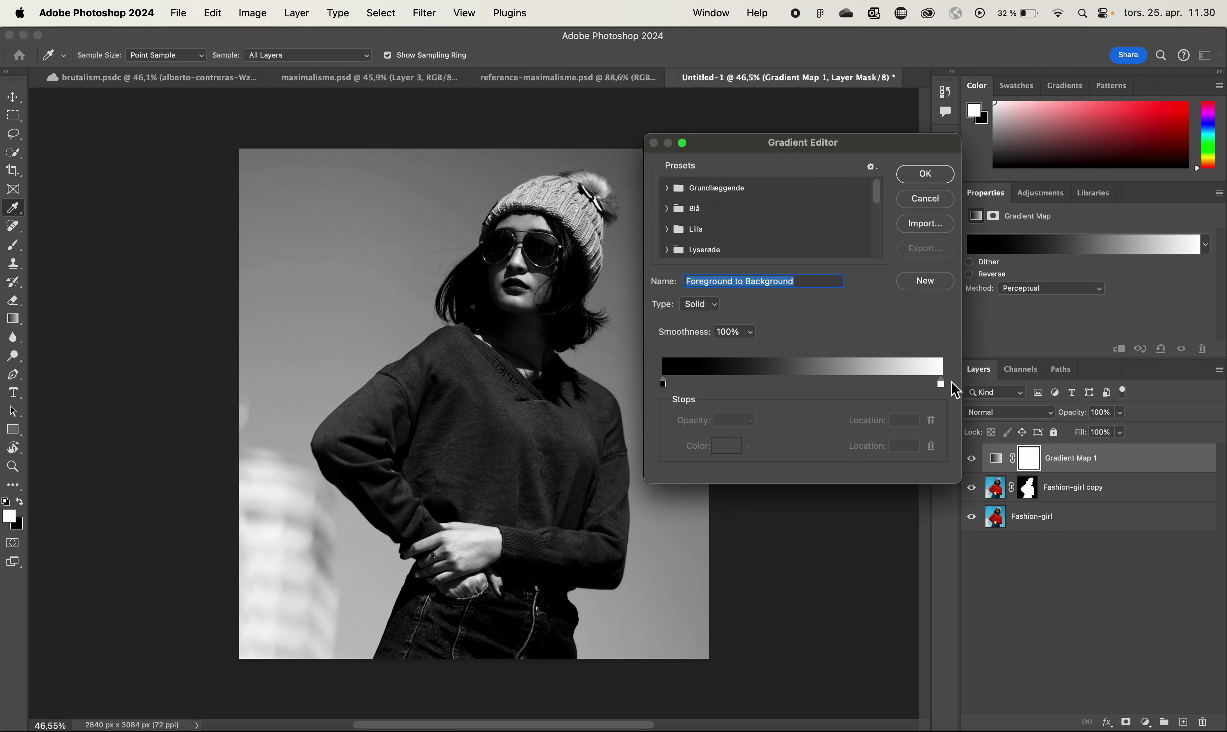
pyautogui.moveTo(940, 386); pyautogui.dragTo(939, 386)
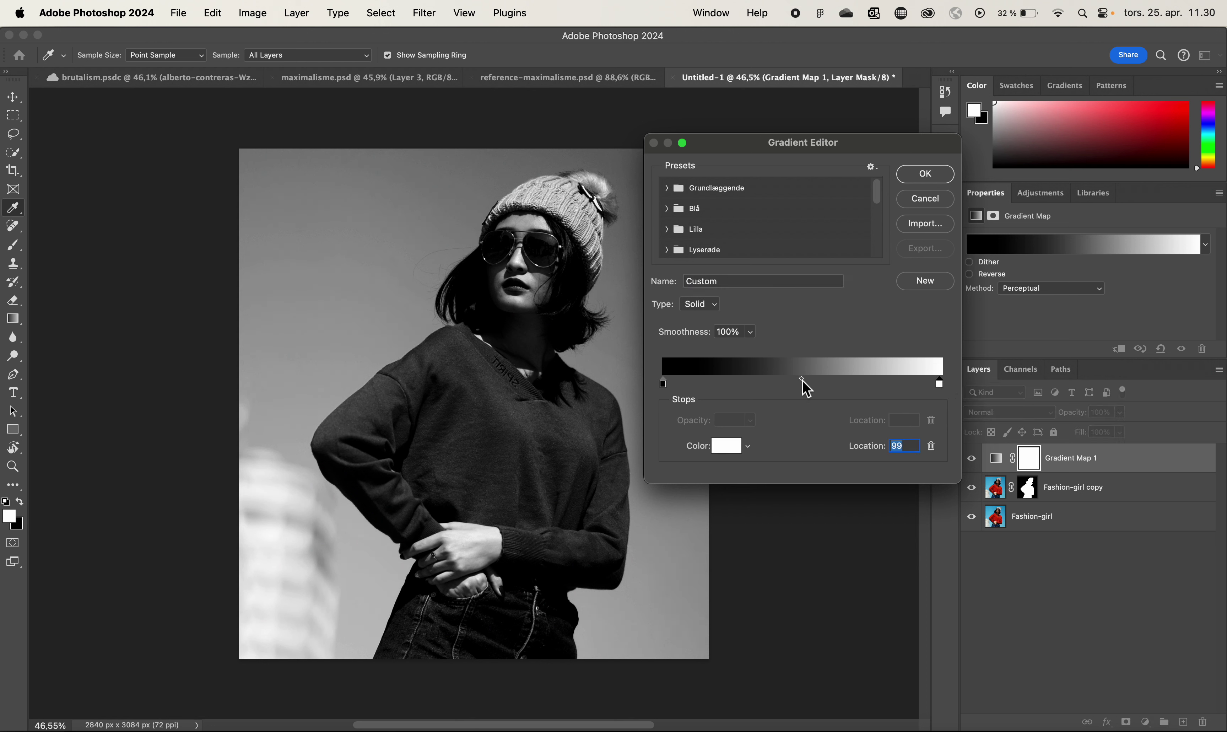
pyautogui.moveTo(801, 379); pyautogui.dragTo(747, 384)
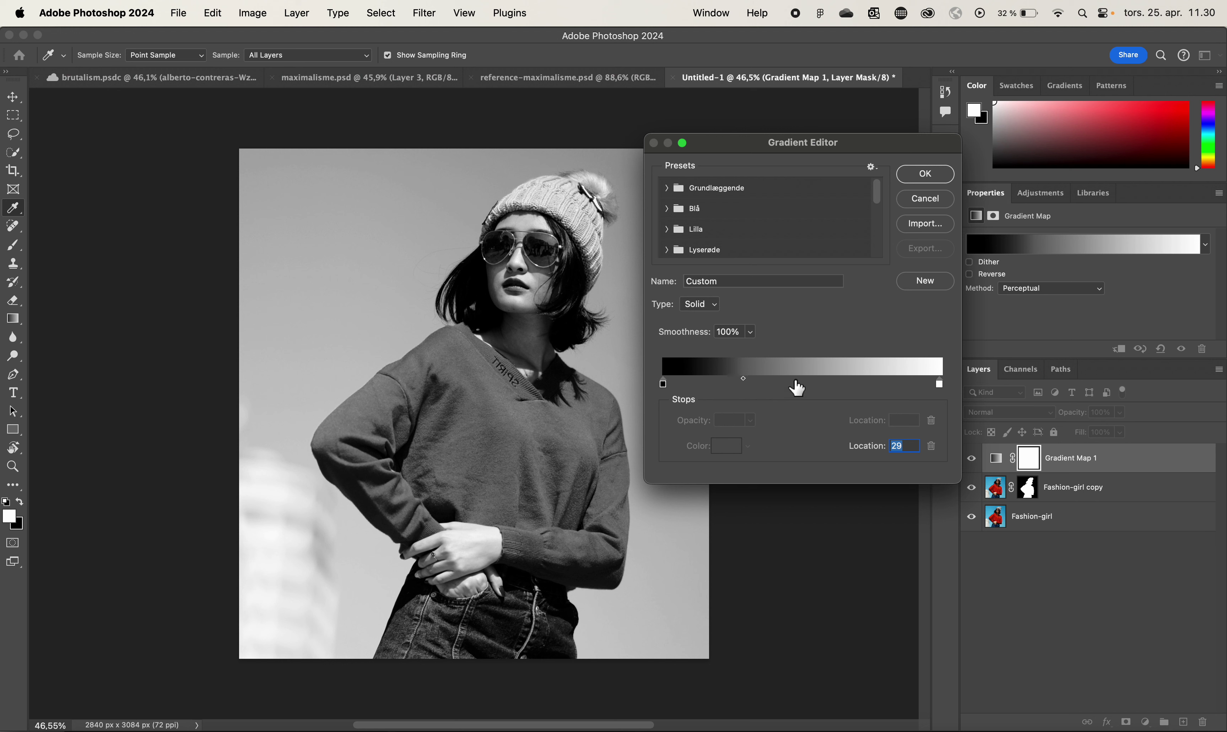
pyautogui.click(925, 175)
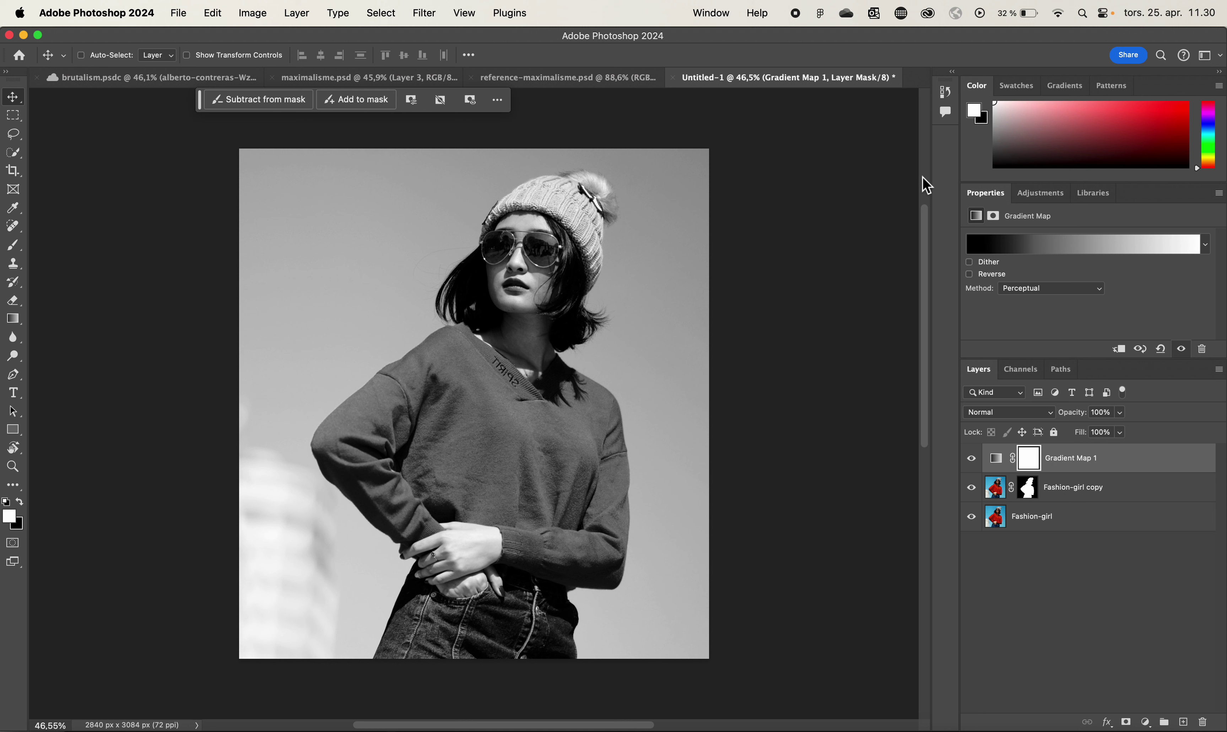
# Step: Clip the gradient map to the Fashion-girl copy layer and check the masked layer's effect by toggling its visibility
pyautogui.moveTo(1029, 457); pyautogui.dragTo(998, 479)
pyautogui.keyDown('alt'); pyautogui.click(999, 472); pyautogui.keyUp('alt')
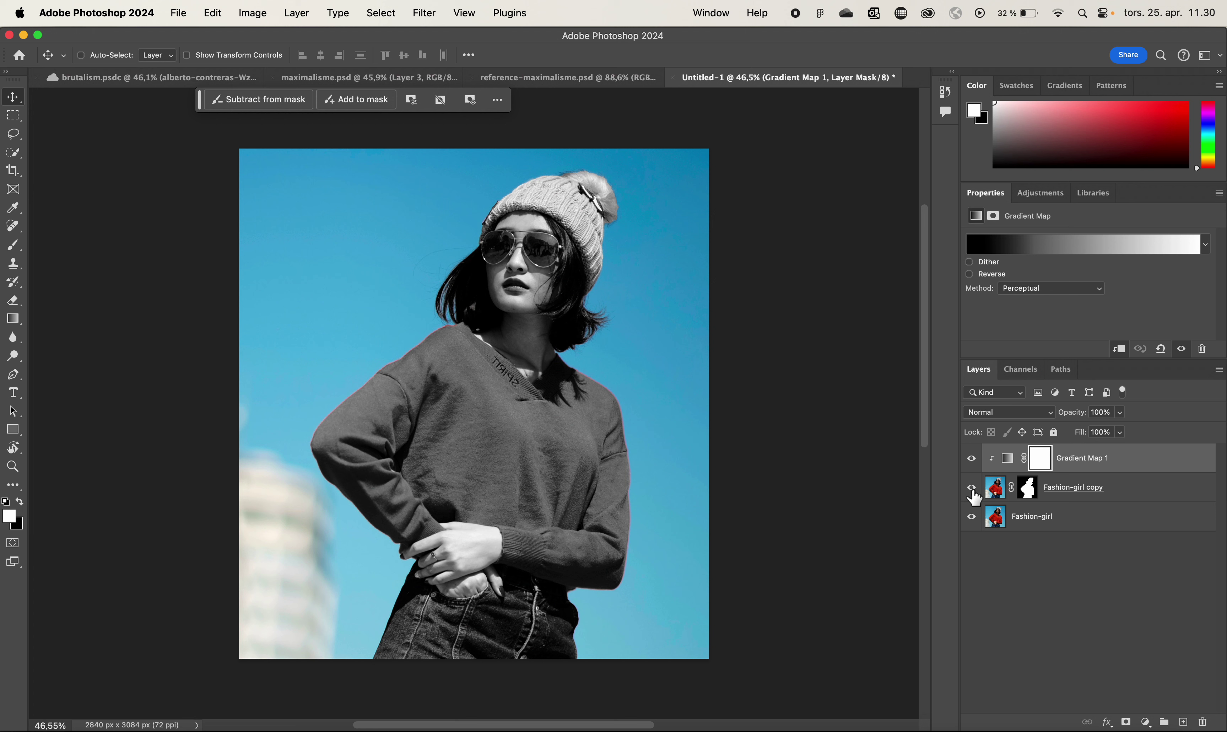
pyautogui.click(972, 488)
pyautogui.click(971, 489)
# Step: Add a Hue/Saturation adjustment layer with Colorize enabled, hue 308, saturation 46 and lightness +6
pyautogui.click(1145, 723)
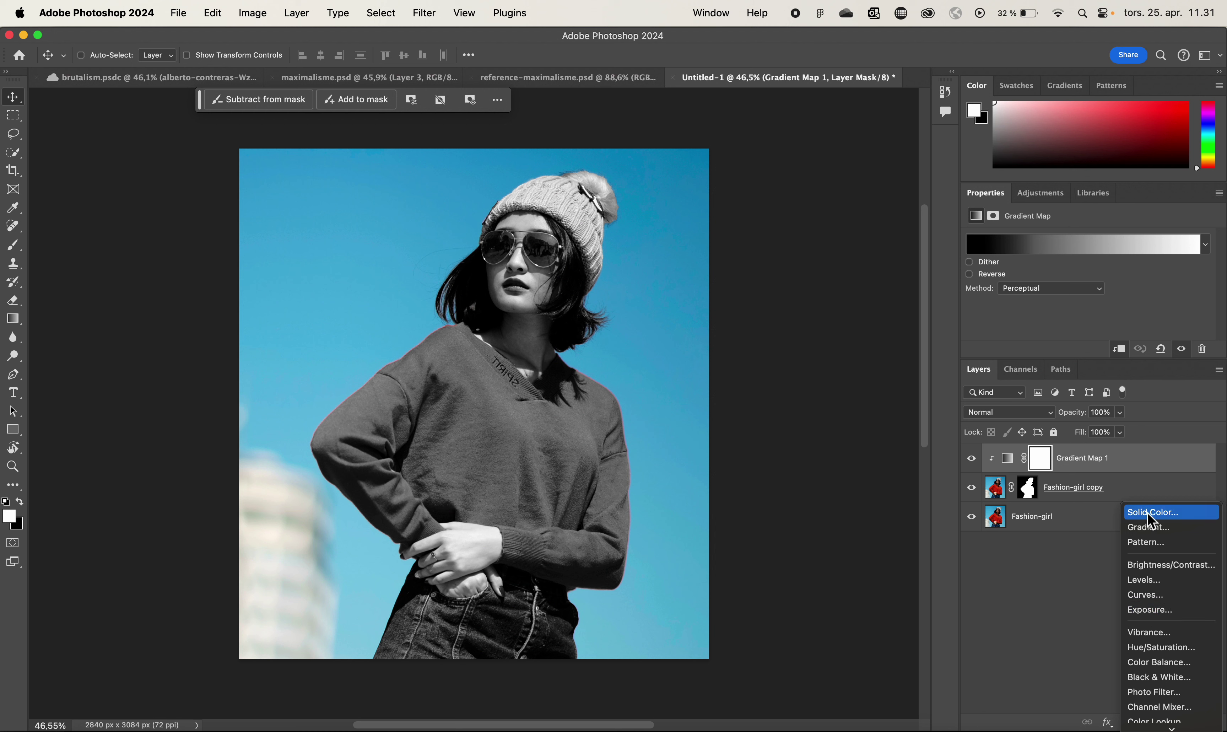
pyautogui.click(1158, 647)
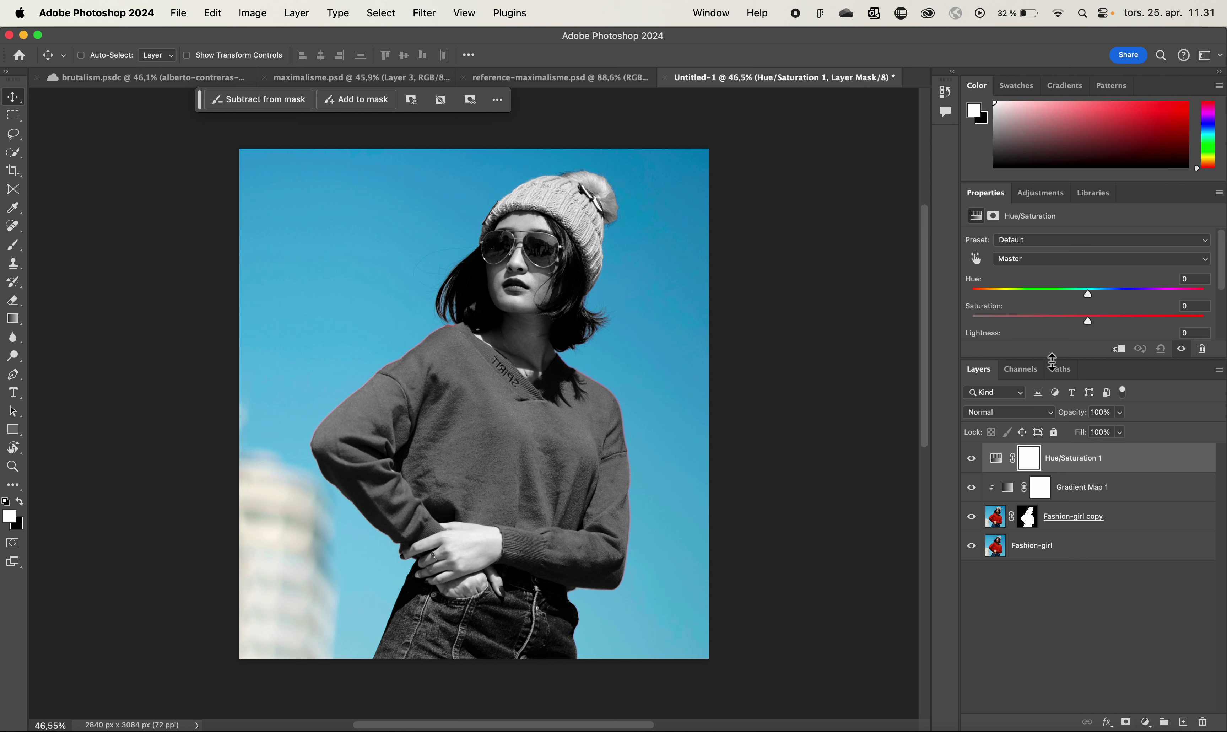
pyautogui.moveTo(1053, 361); pyautogui.dragTo(1050, 443)
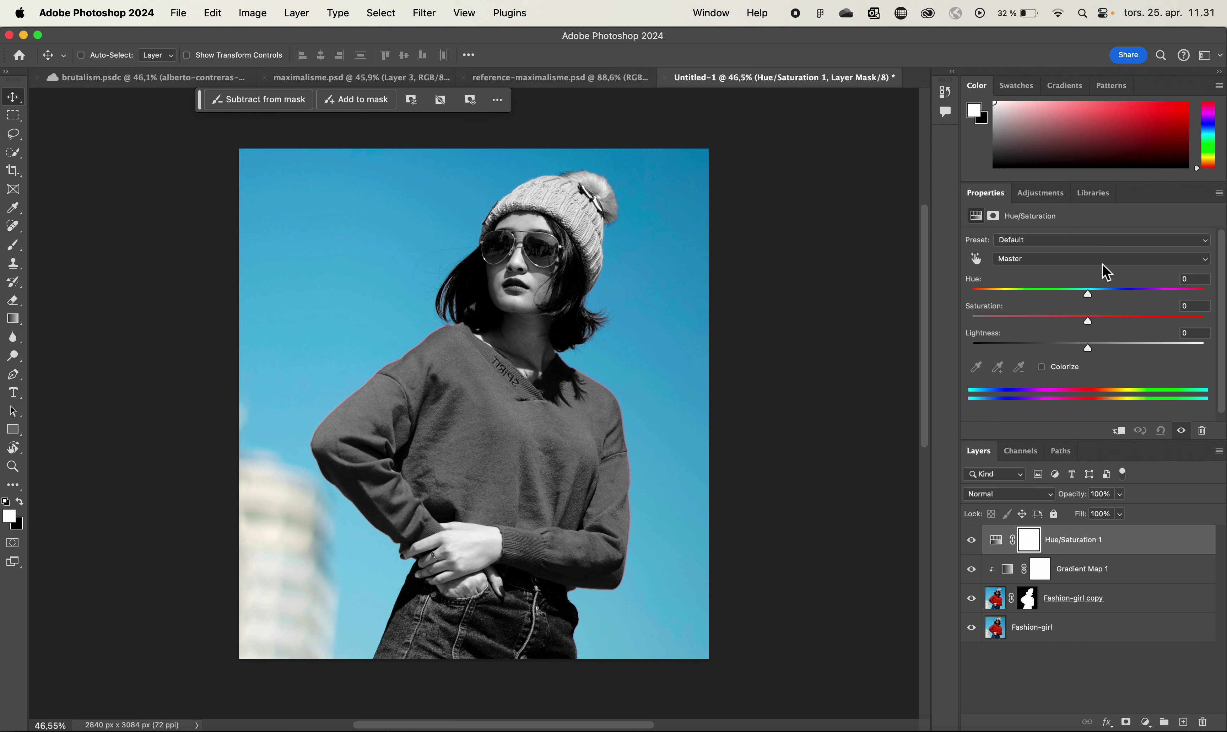
pyautogui.click(1042, 369)
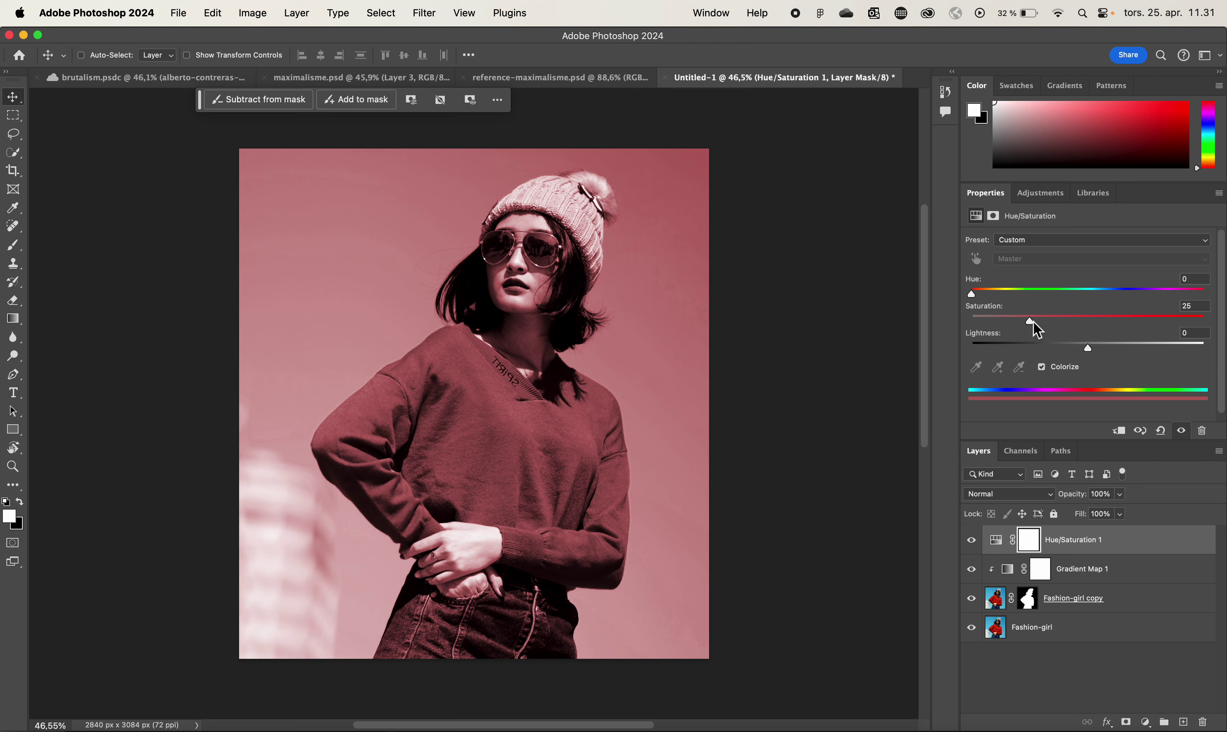
pyautogui.moveTo(1061, 325); pyautogui.dragTo(1078, 323)
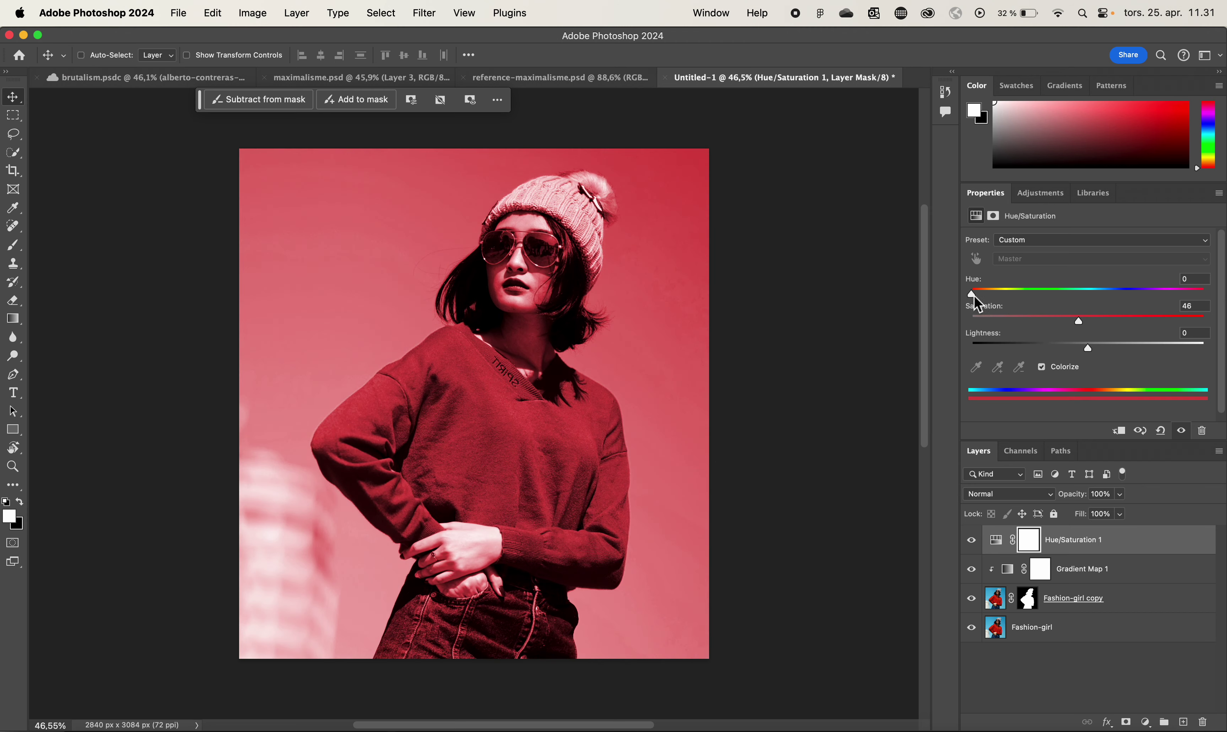
pyautogui.moveTo(973, 297); pyautogui.dragTo(1172, 303)
pyautogui.moveTo(1091, 351); pyautogui.dragTo(1098, 351)
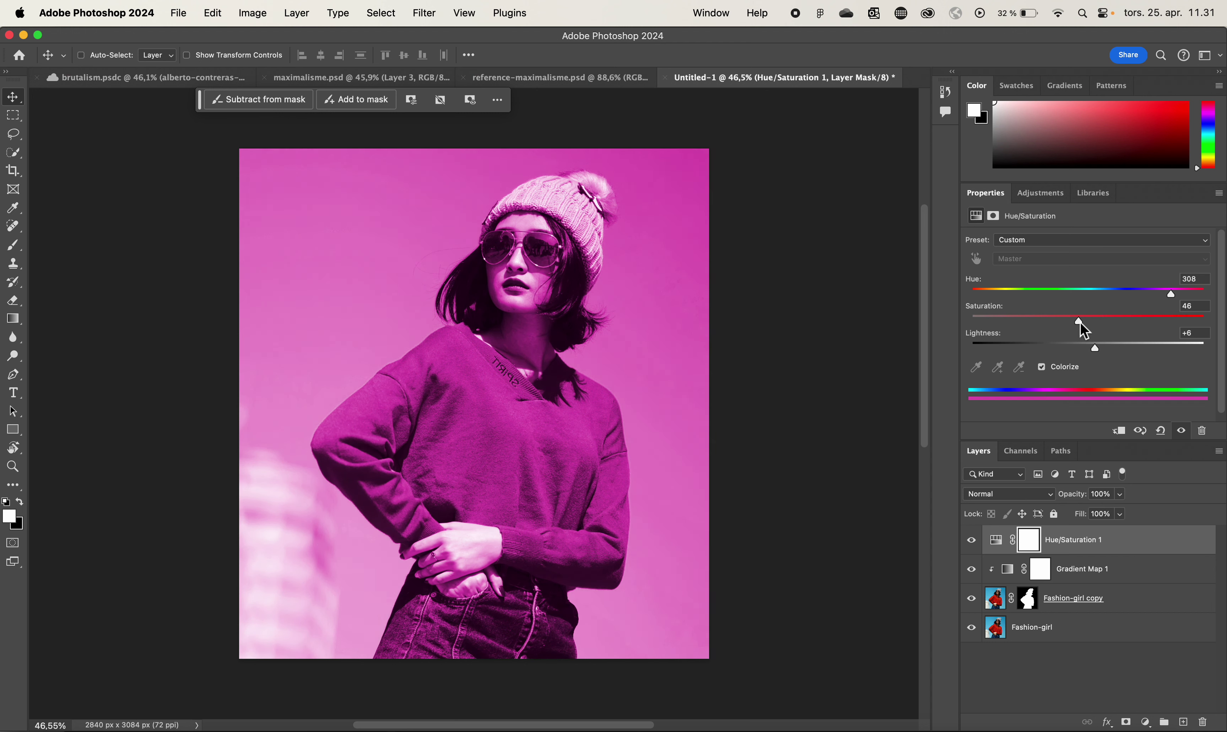
# Step: Set the Hue/Saturation adjustment's saturation to 50 and invert its layer mask to black
pyautogui.moveTo(1094, 325); pyautogui.dragTo(1086, 326)
pyautogui.click(1002, 605)
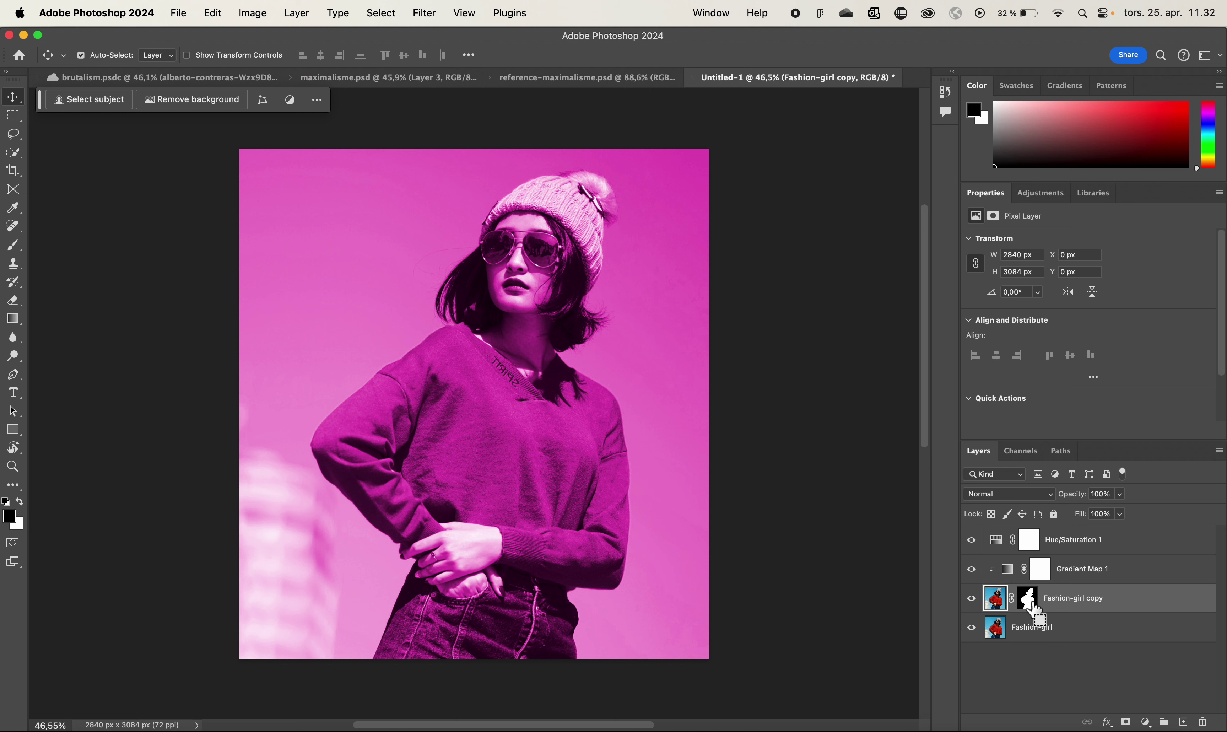
pyautogui.keyDown('super'); pyautogui.click(1028, 605); pyautogui.keyUp('super')
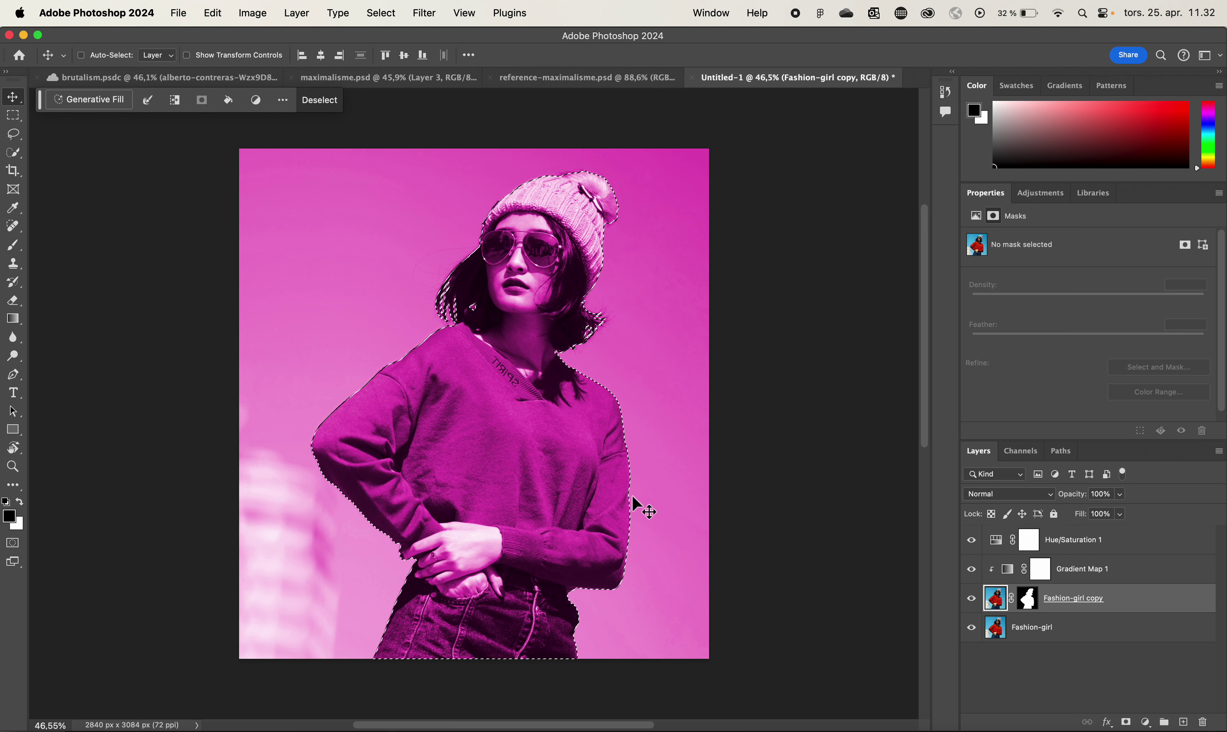
pyautogui.click(1031, 541)
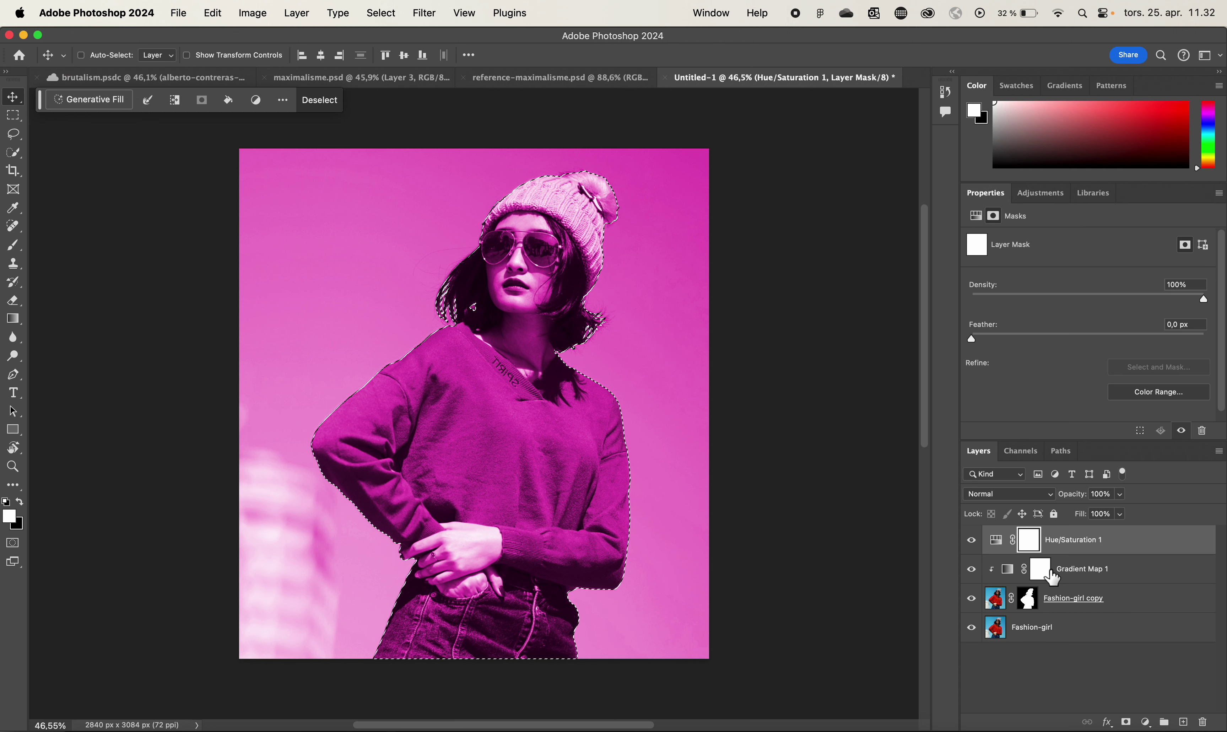
pyautogui.press('super+d')
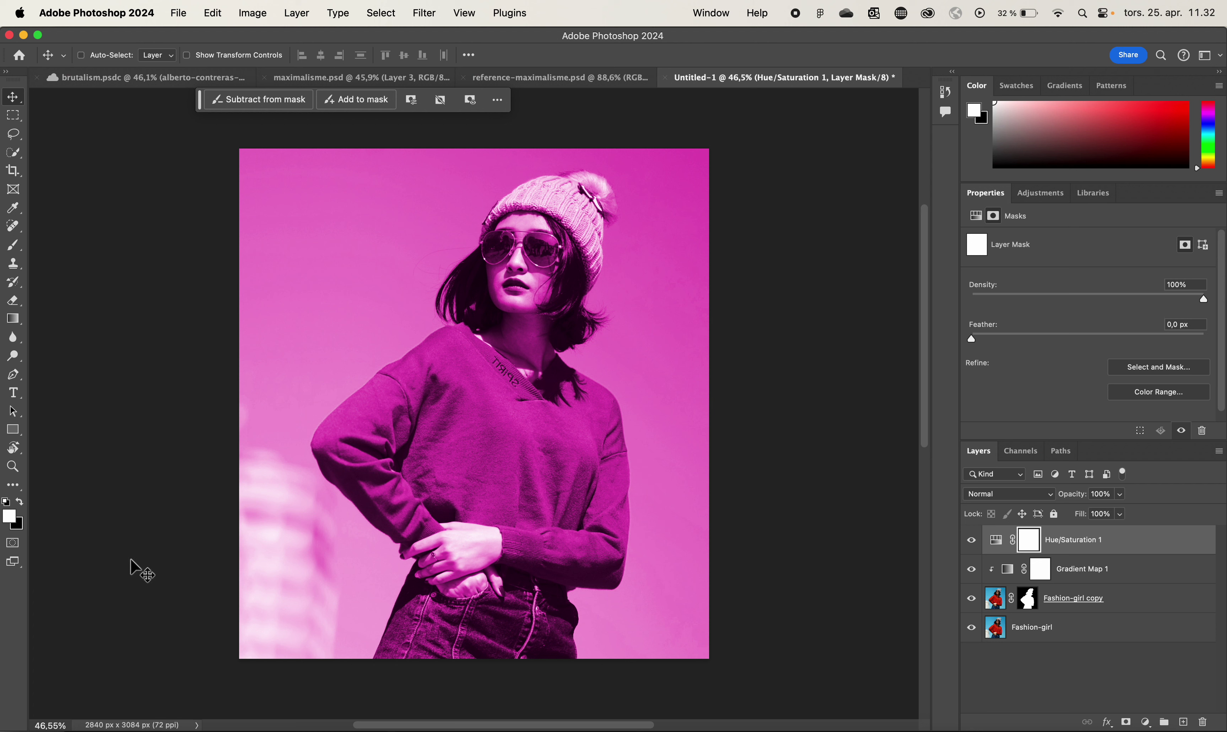
pyautogui.press('super+i')
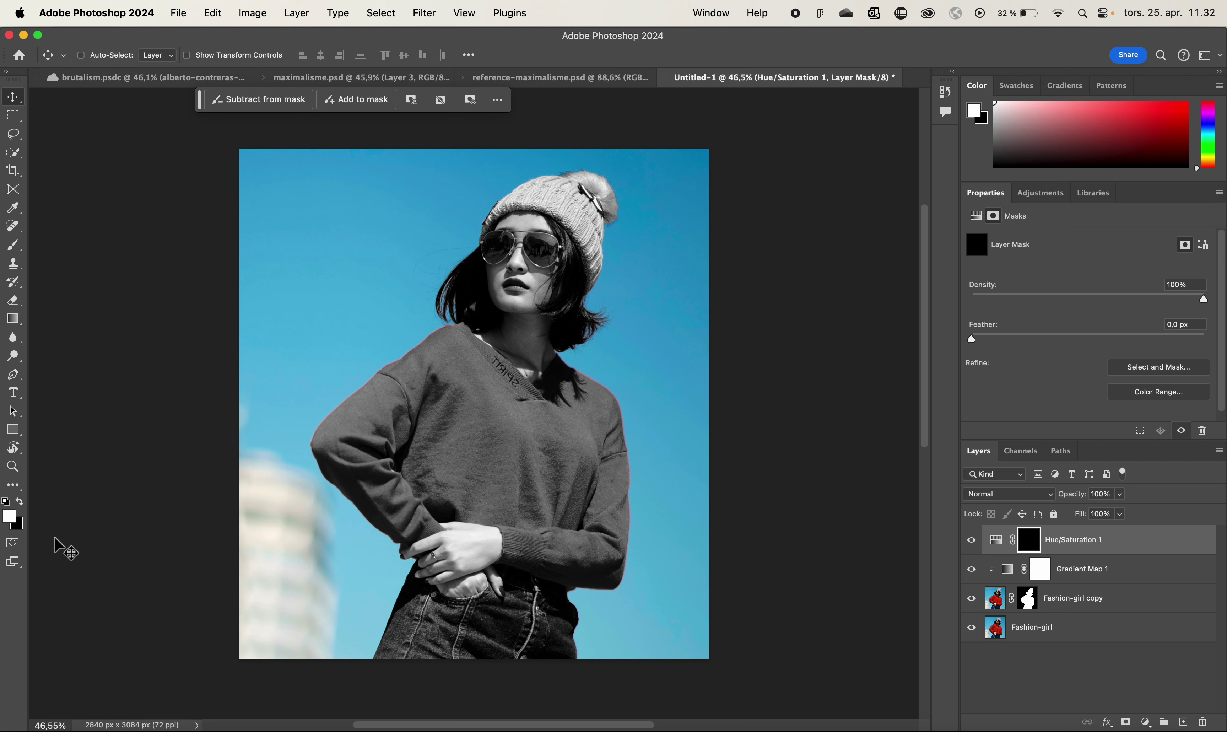
# Step: Load the Fashion-girl copy mask as a selection and paint the sweater white on the Hue/Saturation mask with a soft 791 px brush
pyautogui.keyDown('super'); pyautogui.click(1027, 608); pyautogui.keyUp('super')
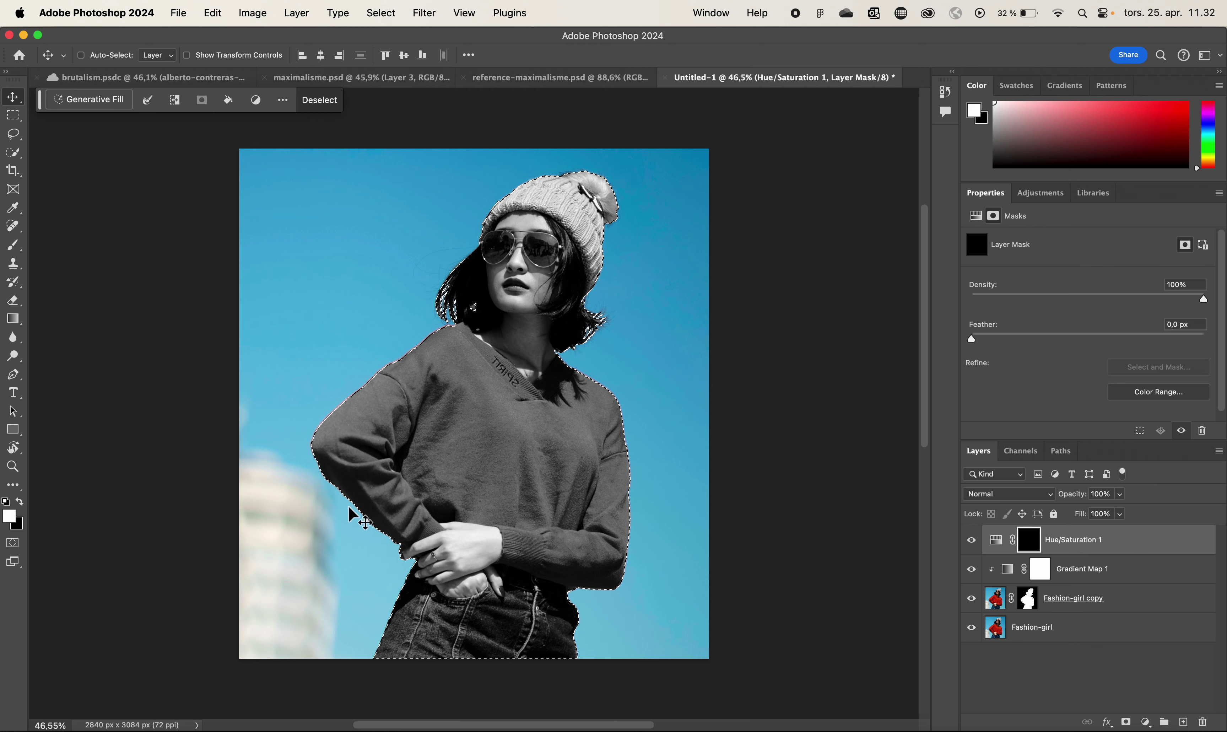
pyautogui.click(14, 247)
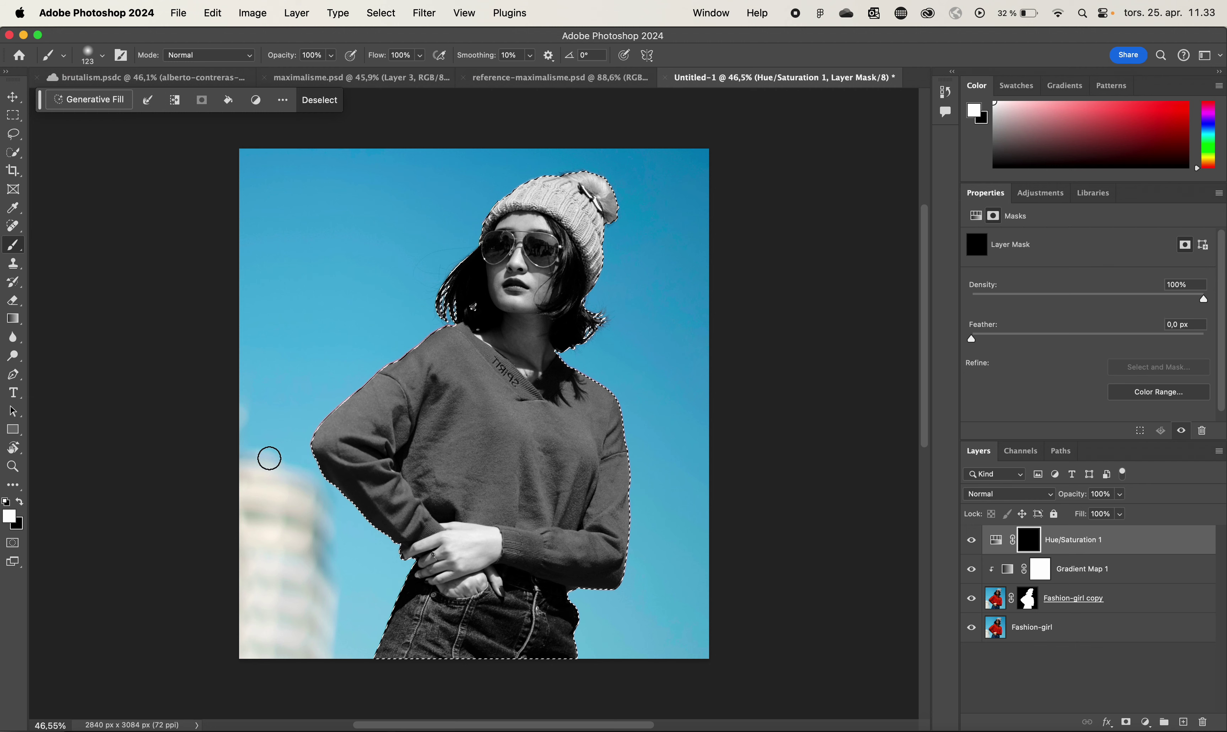
pyautogui.moveTo(369, 459); pyautogui.dragTo(371, 480)
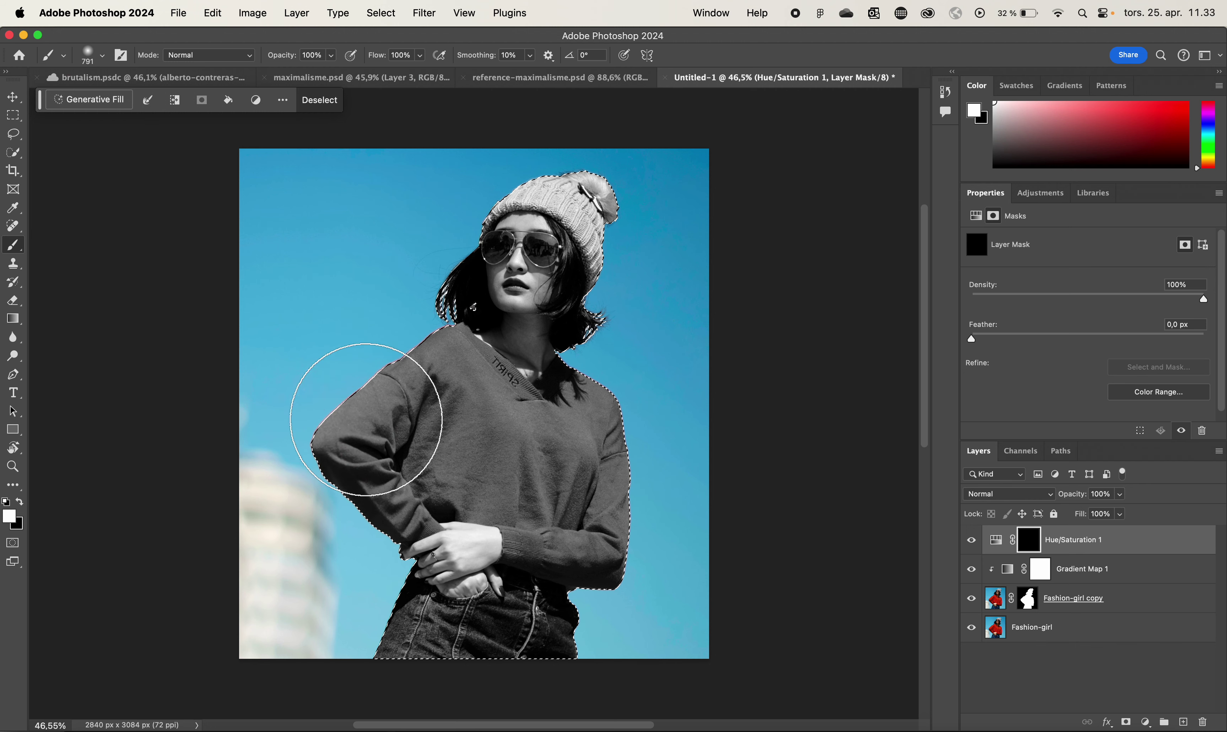
pyautogui.moveTo(424, 420); pyautogui.dragTo(448, 436)
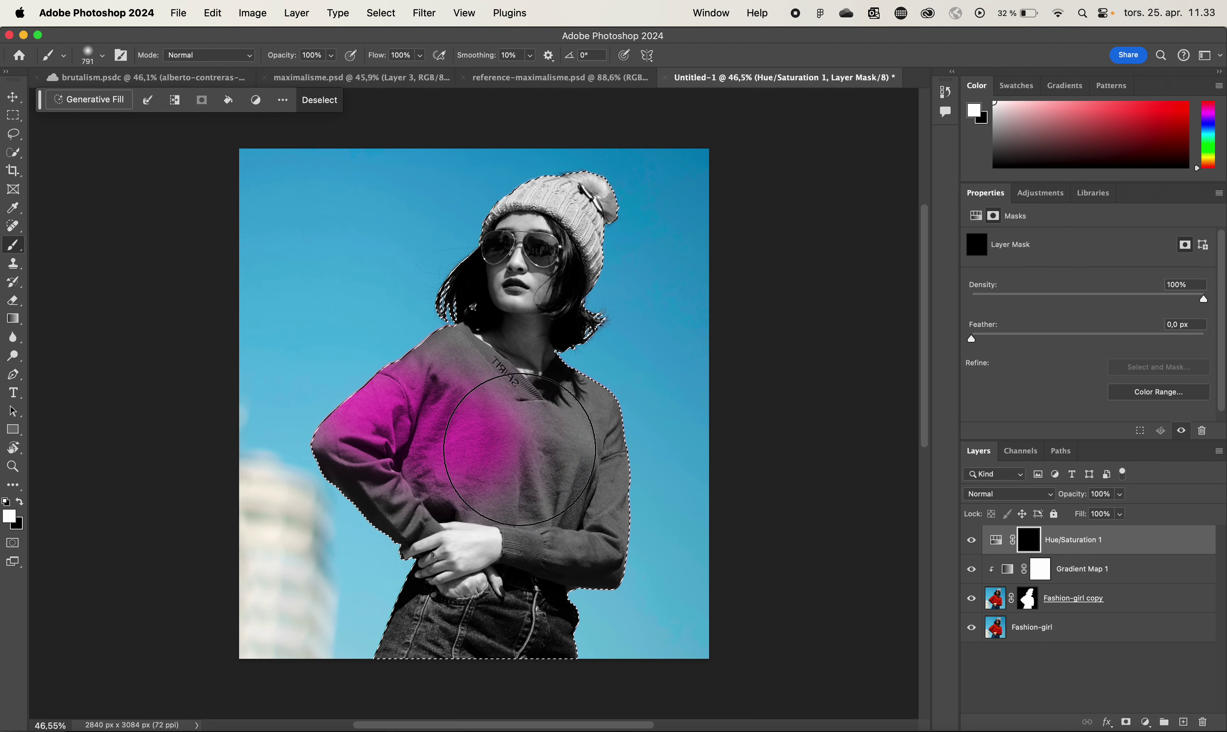
pyautogui.moveTo(519, 449)
pyautogui.mouseDown()
pyautogui.moveTo(656, 447)
pyautogui.moveTo(595, 501)
pyautogui.mouseUp()
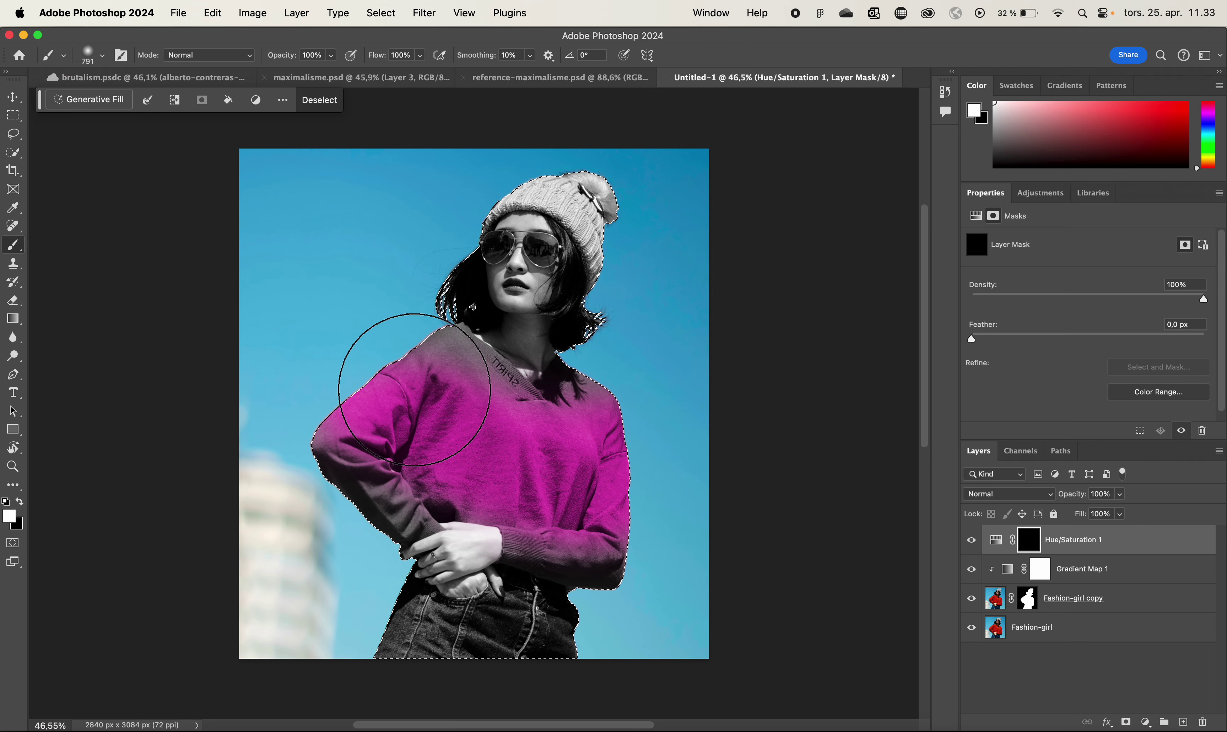
pyautogui.moveTo(415, 389); pyautogui.dragTo(405, 364)
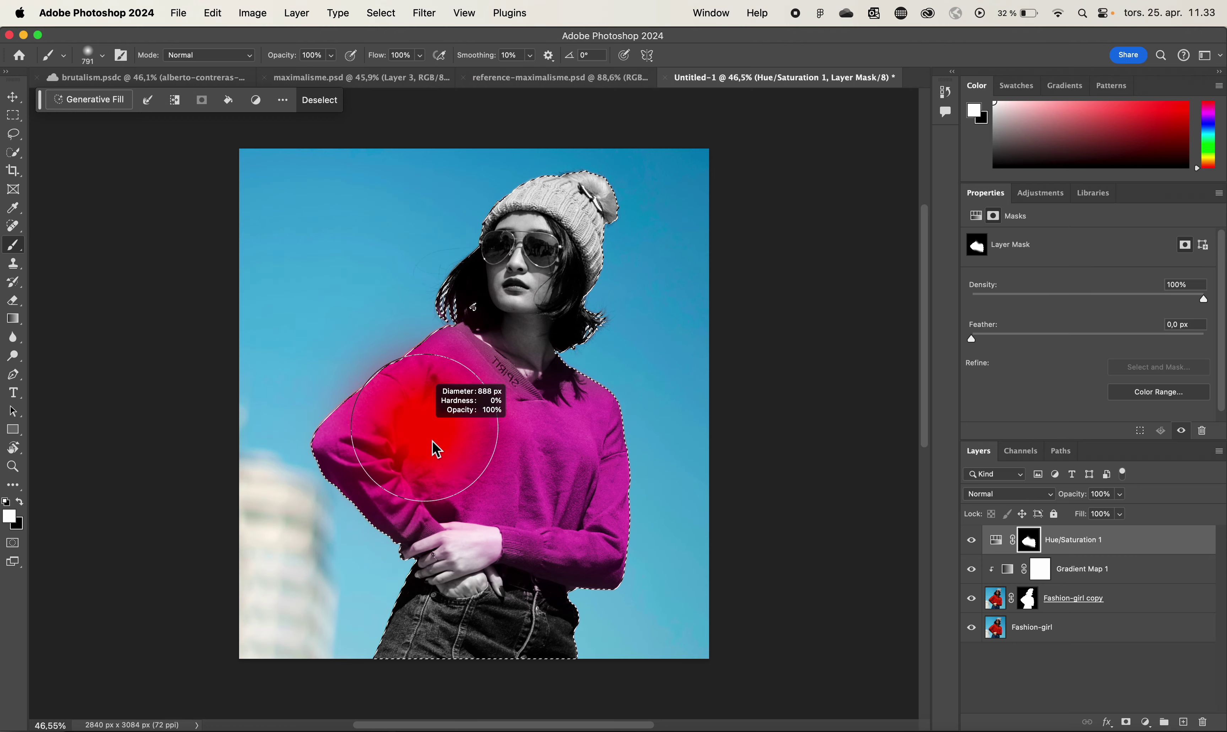
pyautogui.moveTo(540, 465); pyautogui.dragTo(420, 461)
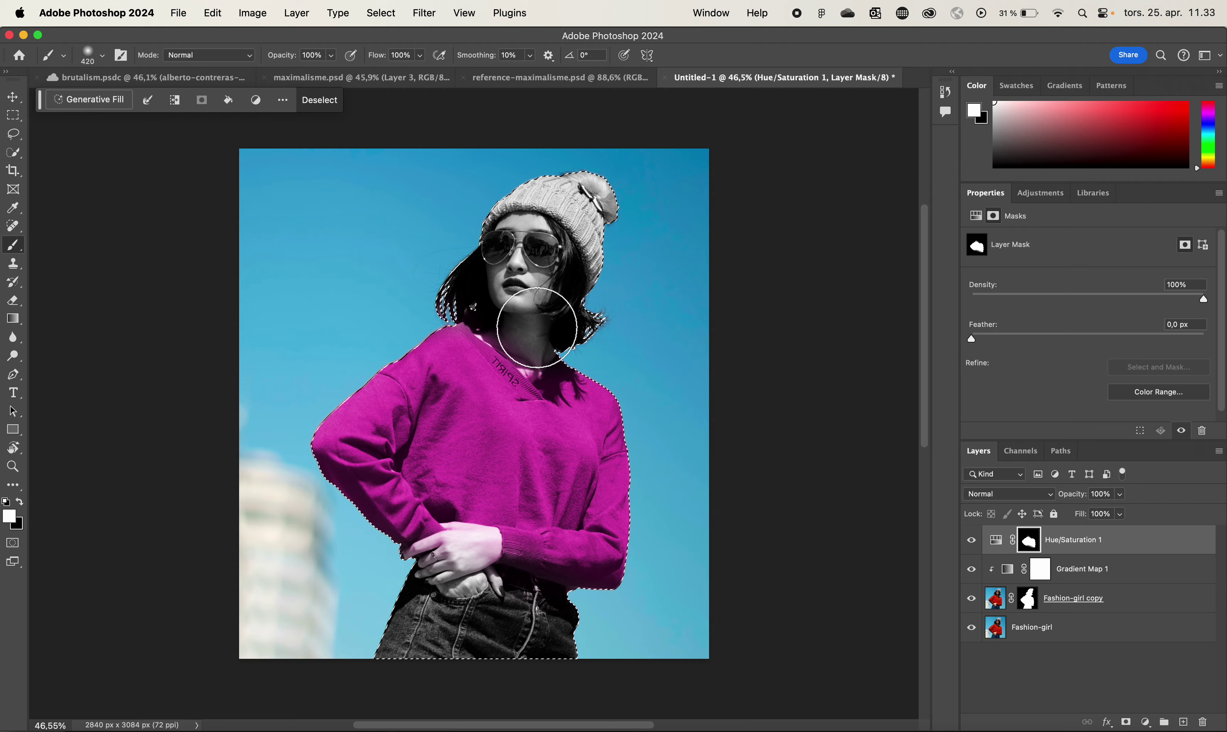
# Step: Paint black over the neck opening on the Hue/Saturation mask with a 242 px brush, undoing the stray stroke across the sweater
pyautogui.scroll(2, 537, 328)
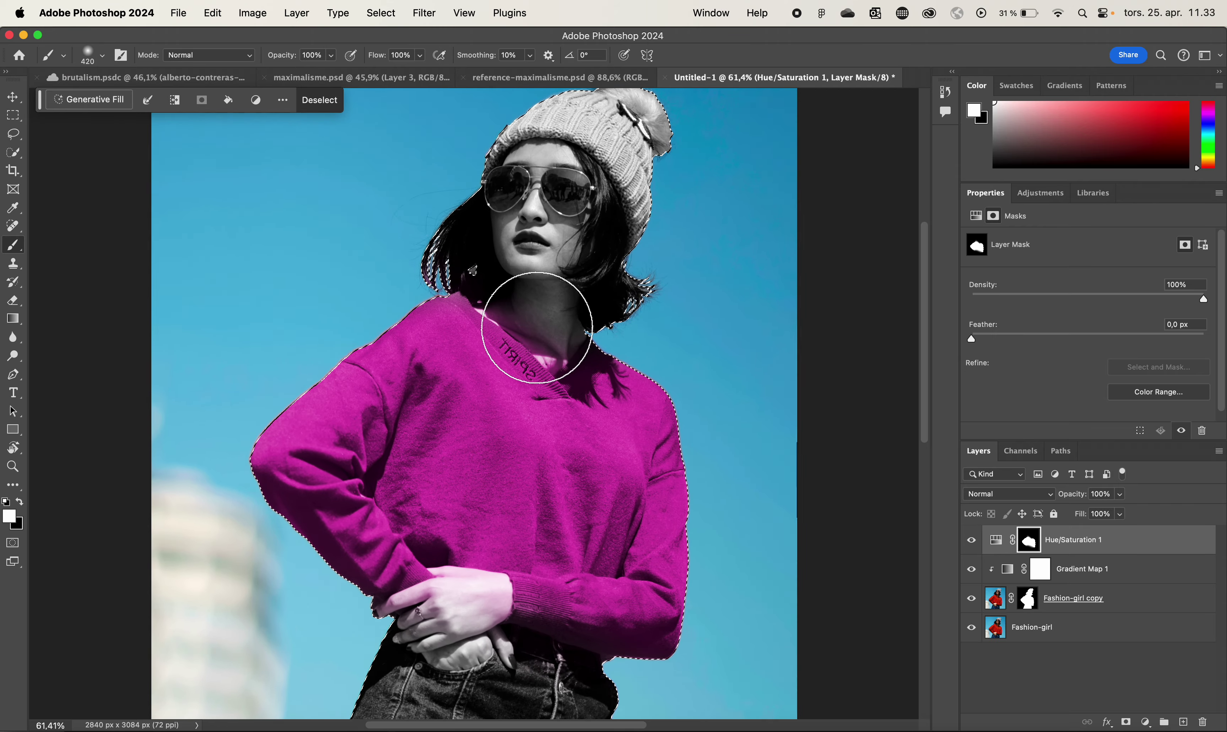
pyautogui.scroll(3, 537, 327)
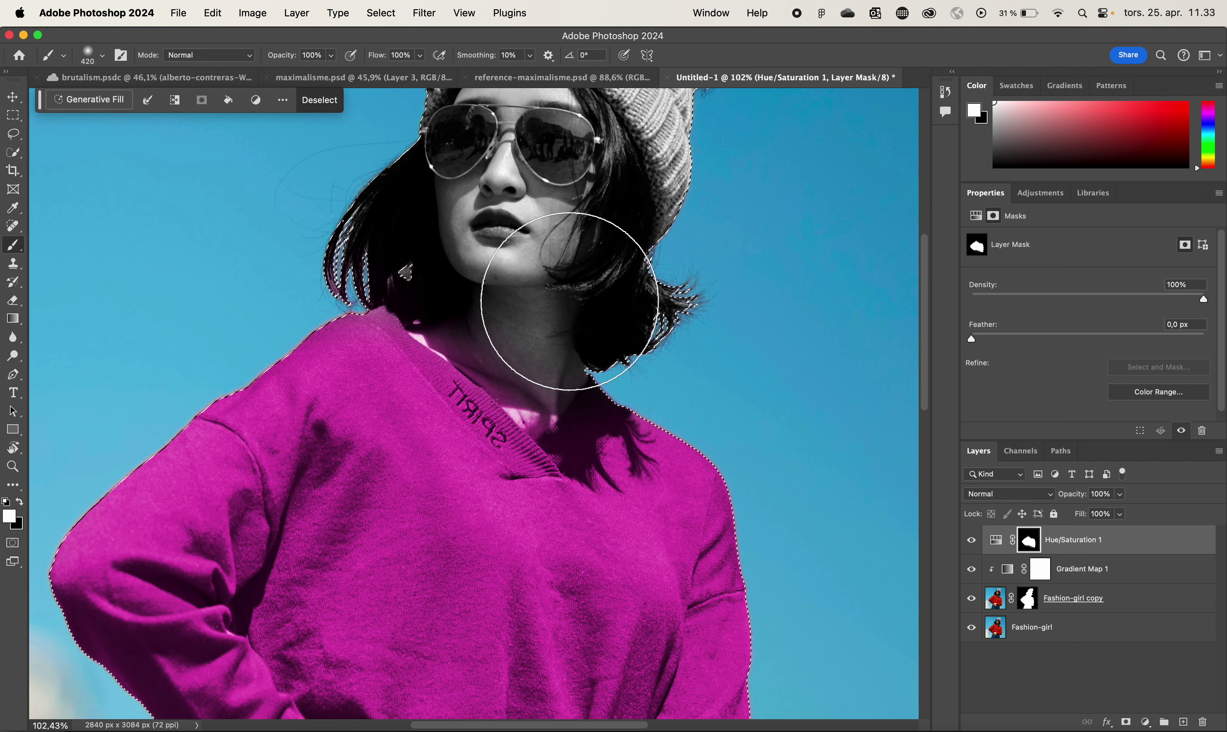
pyautogui.press('x')
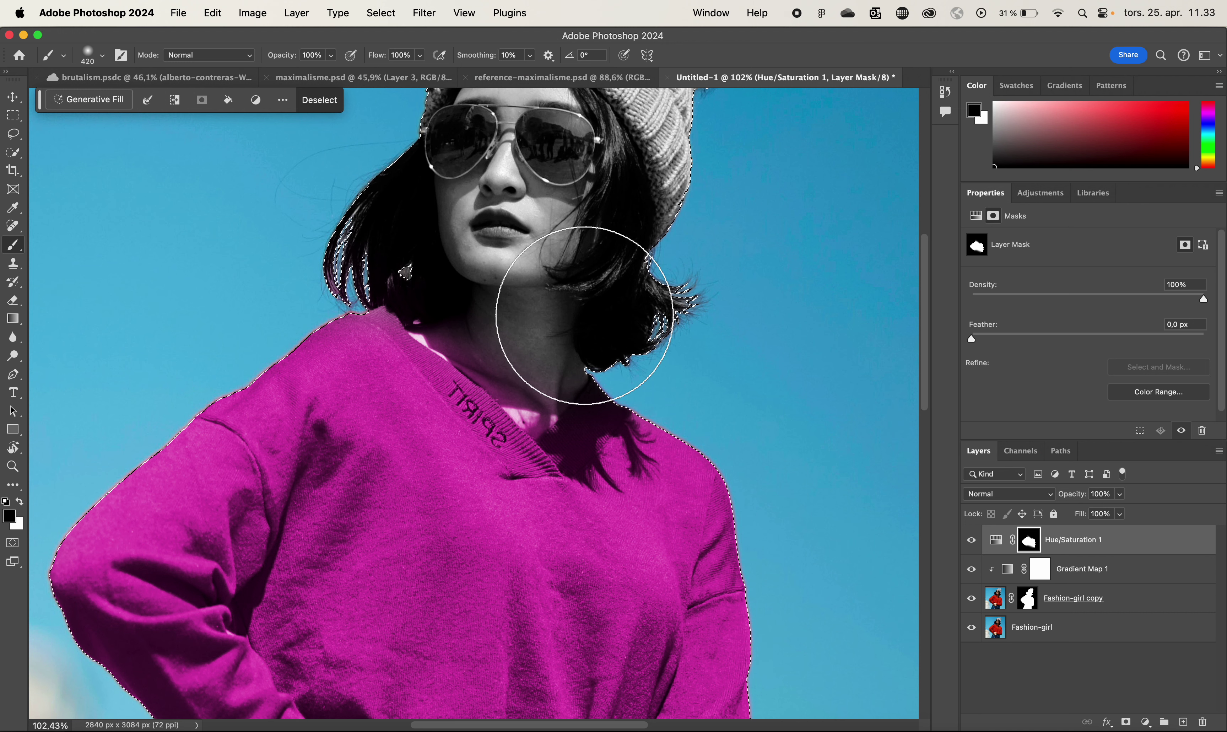
pyautogui.moveTo(580, 321); pyautogui.dragTo(528, 324)
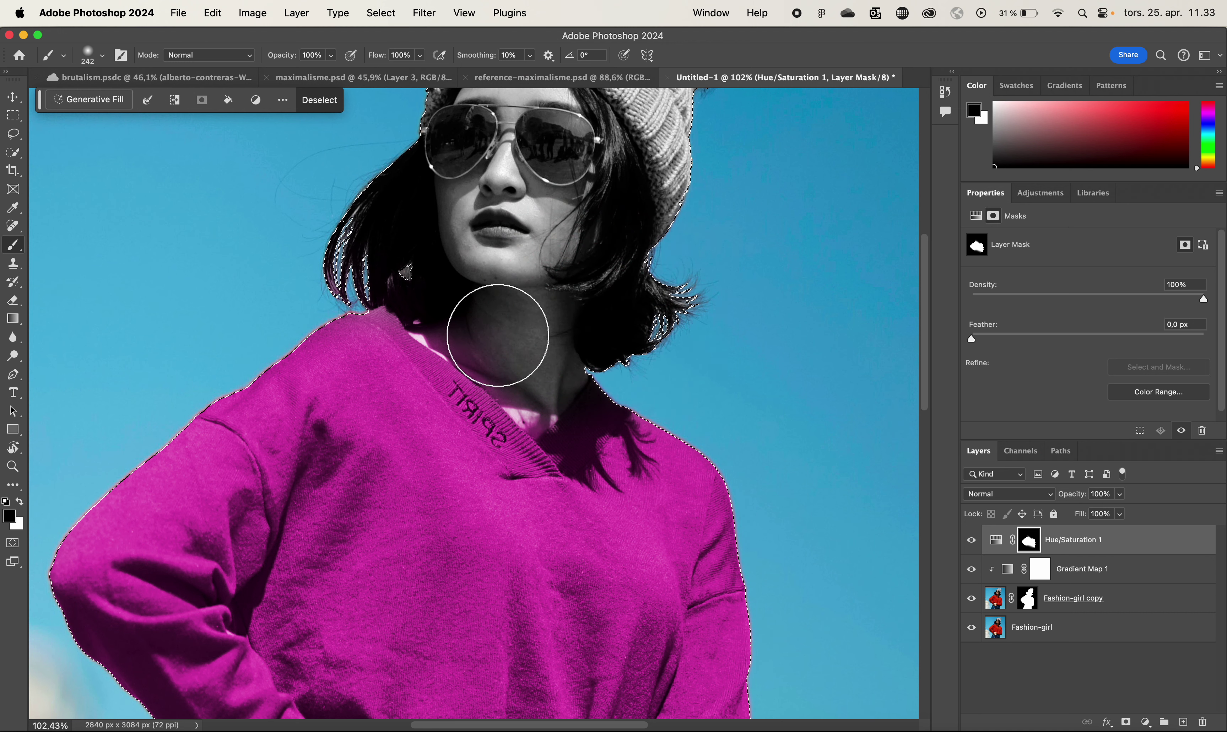
pyautogui.moveTo(423, 358)
pyautogui.mouseDown()
pyautogui.moveTo(342, 515)
pyautogui.moveTo(309, 615)
pyautogui.mouseUp()
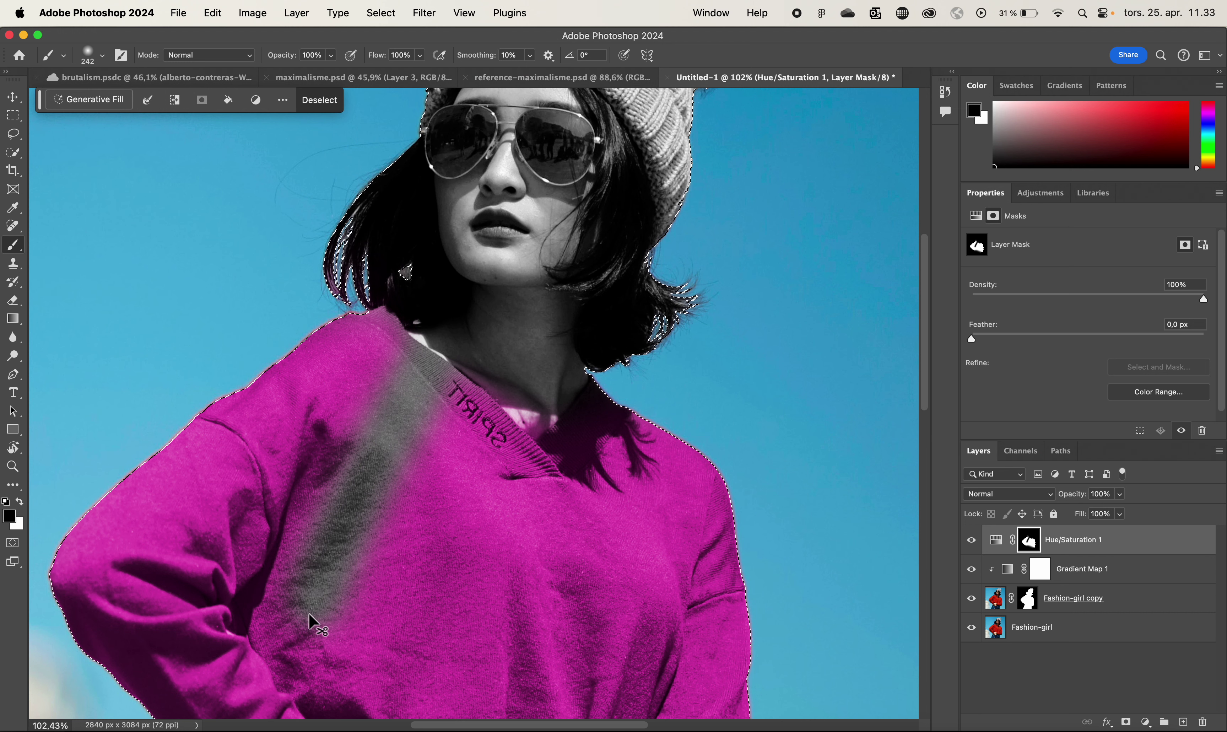
pyautogui.press('super+z')
pyautogui.moveTo(499, 366)
pyautogui.mouseDown()
pyautogui.moveTo(570, 364)
pyautogui.moveTo(499, 345)
pyautogui.mouseUp()
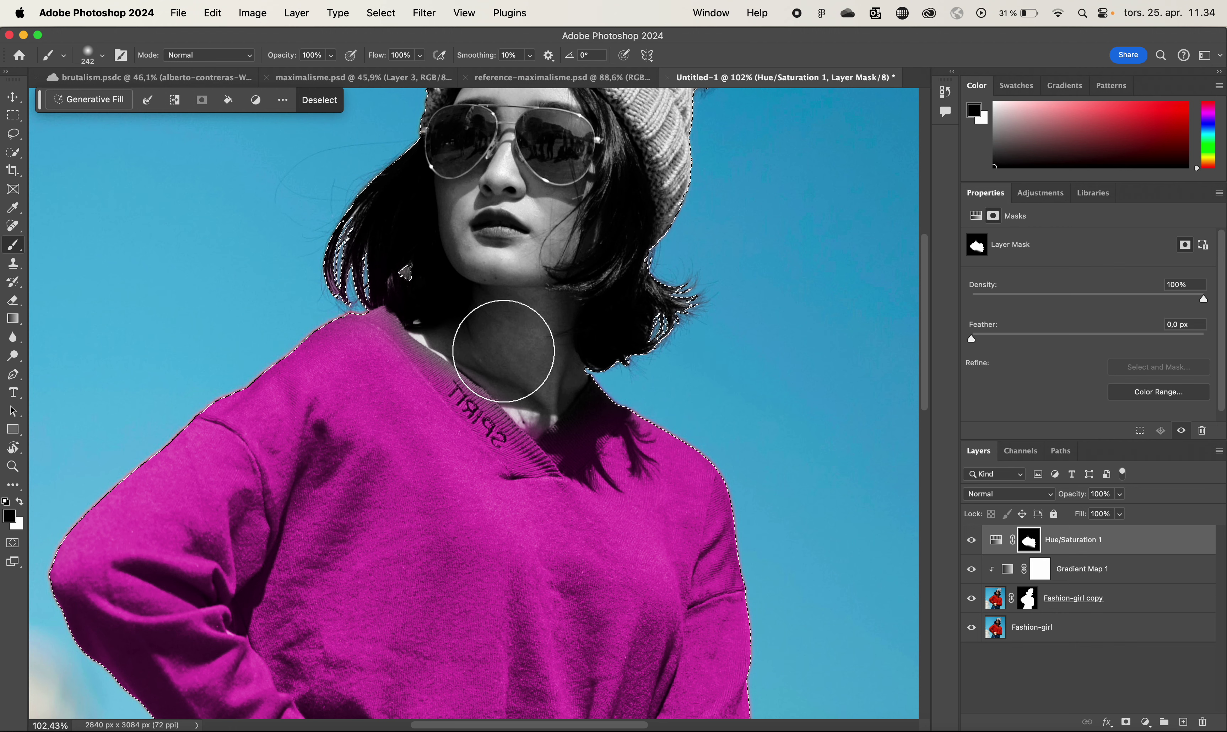
# Step: Paint black over the hands on the Hue/Saturation mask to remove their magenta tint
pyautogui.scroll(-10, 504, 345)
pyautogui.hscroll(-3, 504, 345)
pyautogui.moveTo(413, 597)
pyautogui.mouseDown()
pyautogui.moveTo(448, 593)
pyautogui.moveTo(437, 595)
pyautogui.moveTo(456, 568)
pyautogui.moveTo(494, 605)
pyautogui.moveTo(334, 625)
pyautogui.moveTo(447, 583)
pyautogui.mouseUp()
pyautogui.scroll(5, 474, 454)
pyautogui.hscroll(3, 474, 454)
# Step: Paint the knitted hat and its pom-pom white on the Hue/Saturation mask to colorize them, and clear the selection
pyautogui.press('x')
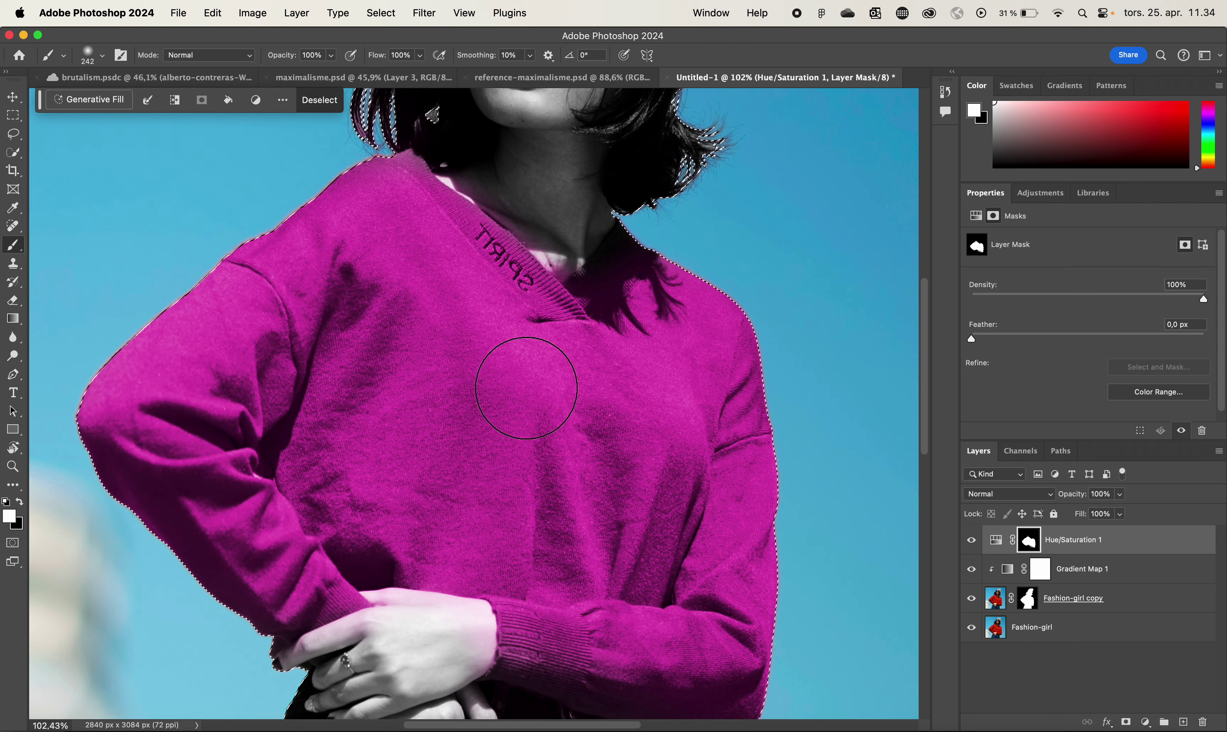
pyautogui.scroll(3, 424, 446)
pyautogui.hscroll(1, 424, 447)
pyautogui.scroll(4, 725, 406)
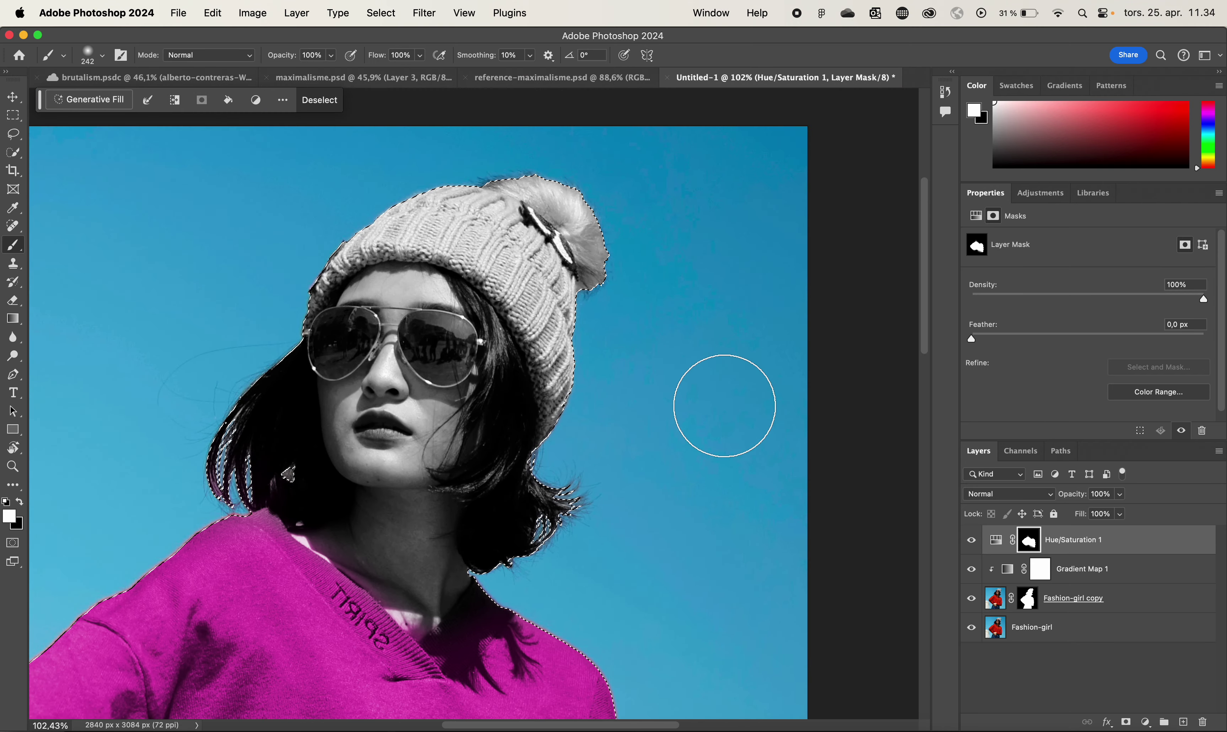
pyautogui.scroll(-7, 725, 406)
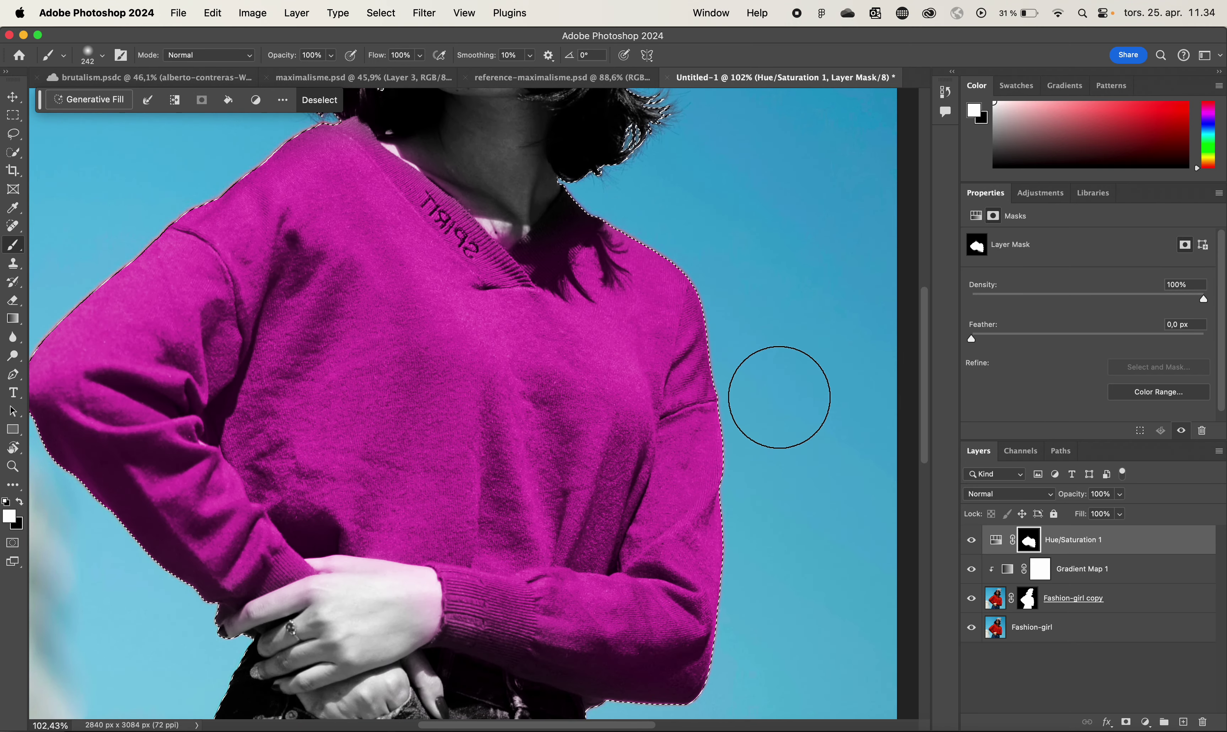
pyautogui.scroll(6, 778, 397)
pyautogui.moveTo(629, 198)
pyautogui.mouseDown()
pyautogui.moveTo(625, 172)
pyautogui.moveTo(589, 143)
pyautogui.moveTo(397, 144)
pyautogui.mouseUp()
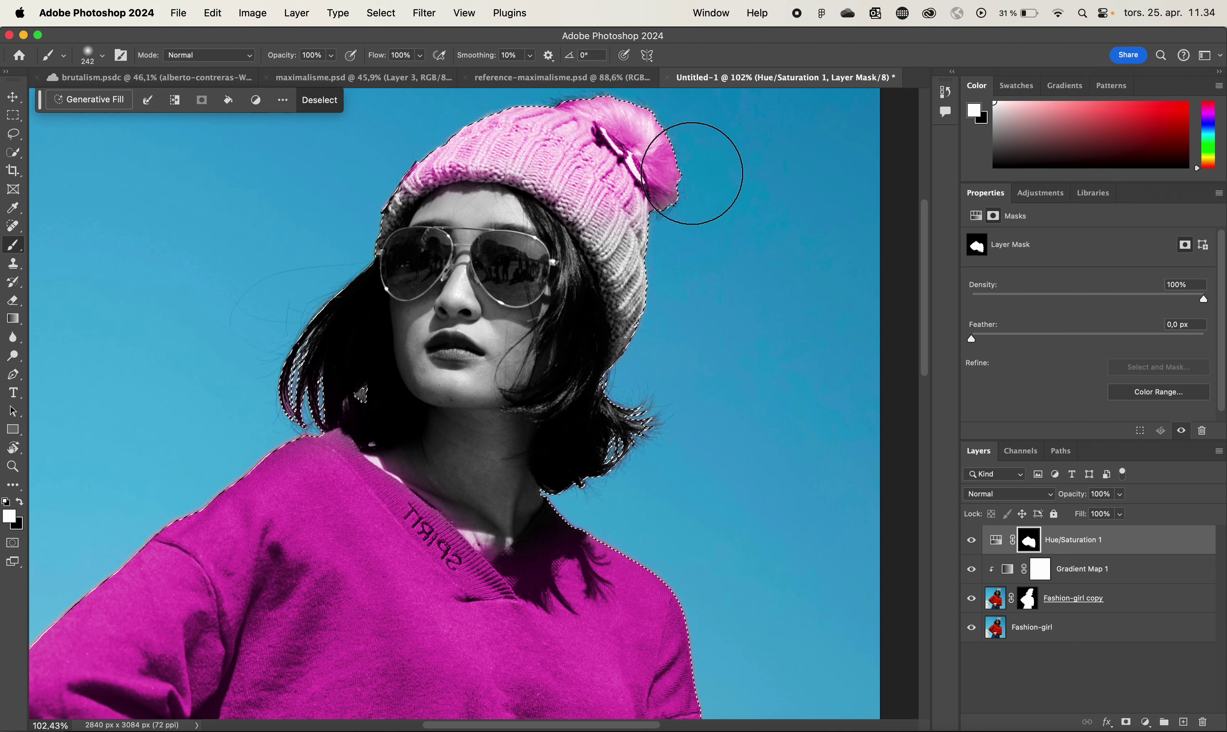
pyautogui.moveTo(698, 170)
pyautogui.mouseDown()
pyautogui.moveTo(693, 196)
pyautogui.moveTo(623, 178)
pyautogui.moveTo(672, 264)
pyautogui.moveTo(686, 327)
pyautogui.moveTo(658, 312)
pyautogui.moveTo(665, 342)
pyautogui.mouseUp()
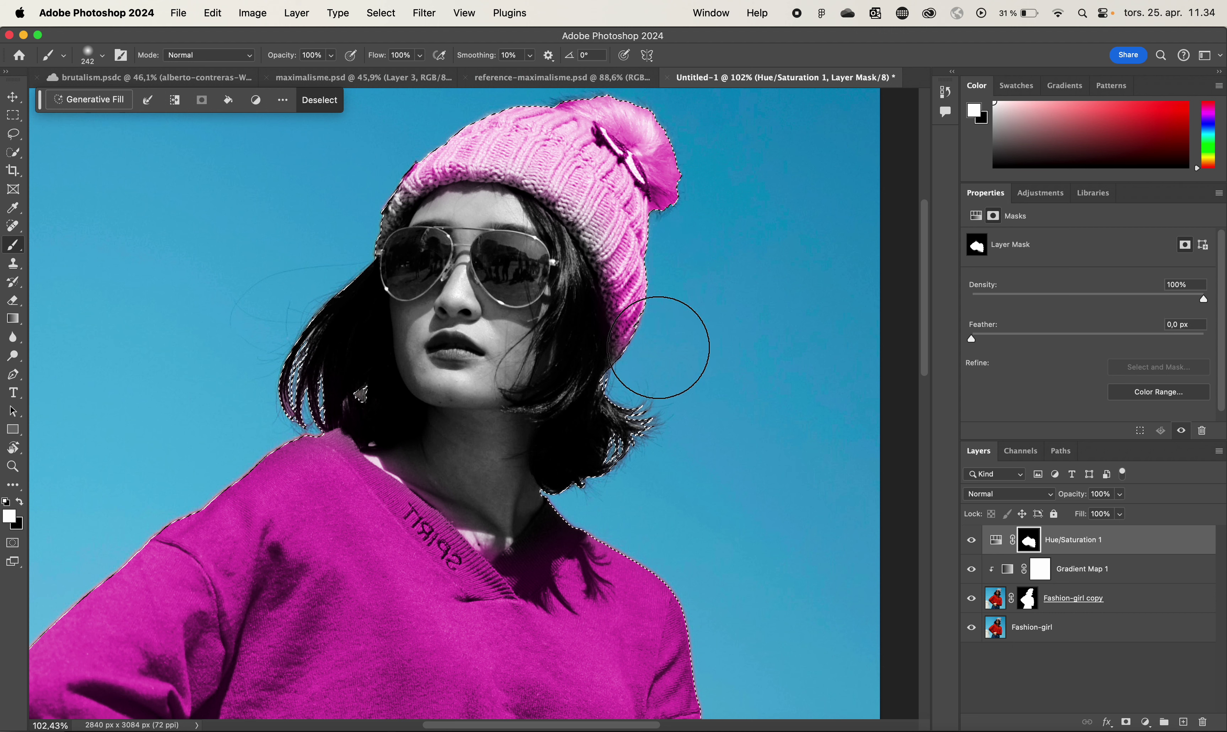
pyautogui.moveTo(400, 139)
pyautogui.mouseDown()
pyautogui.moveTo(355, 186)
pyautogui.moveTo(418, 132)
pyautogui.mouseUp()
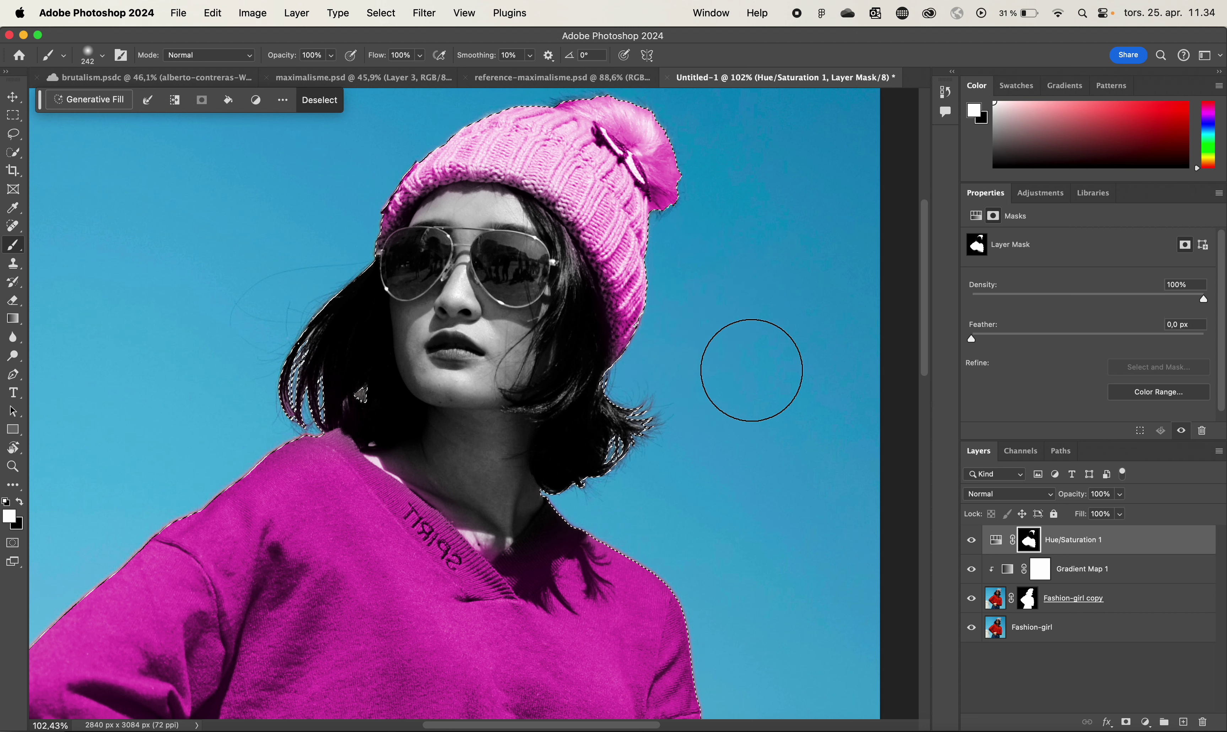
pyautogui.scroll(-5, 750, 366)
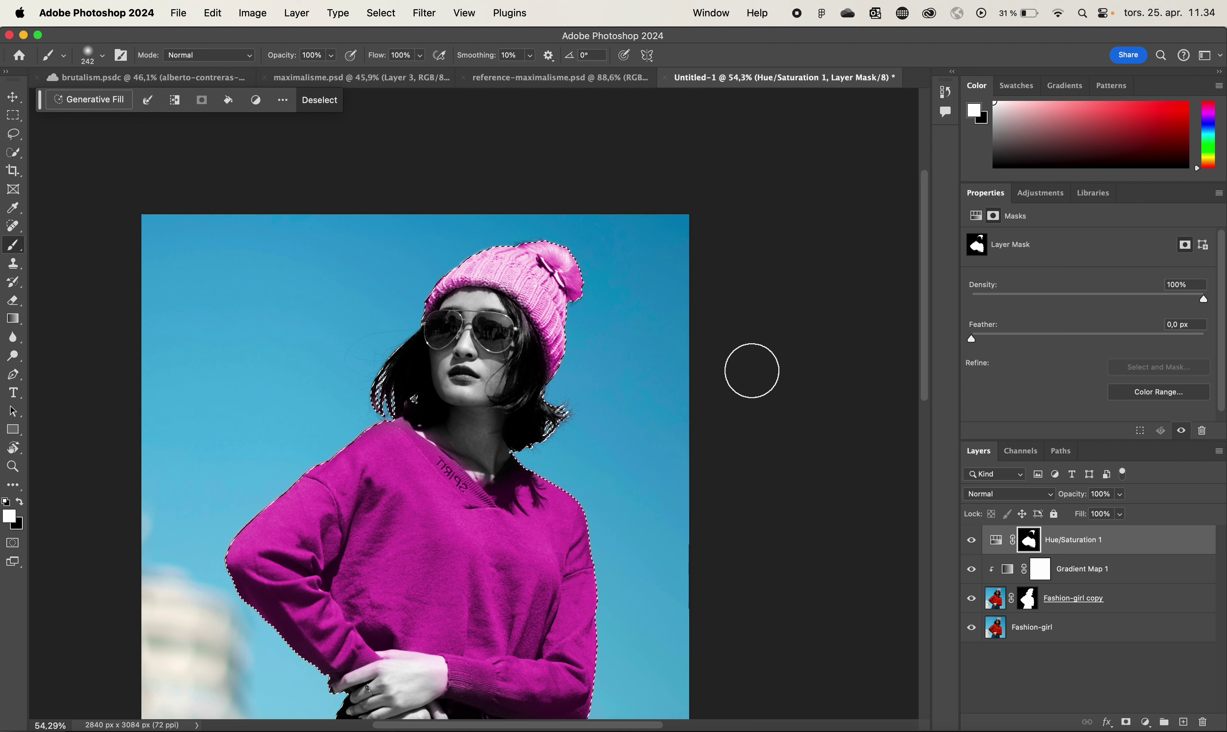
pyautogui.press('super+d')
# Step: Examine the colorized cut-out of the girl with the original Fashion-girl layer hidden and shown again
pyautogui.scroll(-1, 689, 423)
pyautogui.hscroll(-1, 690, 424)
pyautogui.scroll(-5, 690, 423)
pyautogui.hscroll(-4, 690, 424)
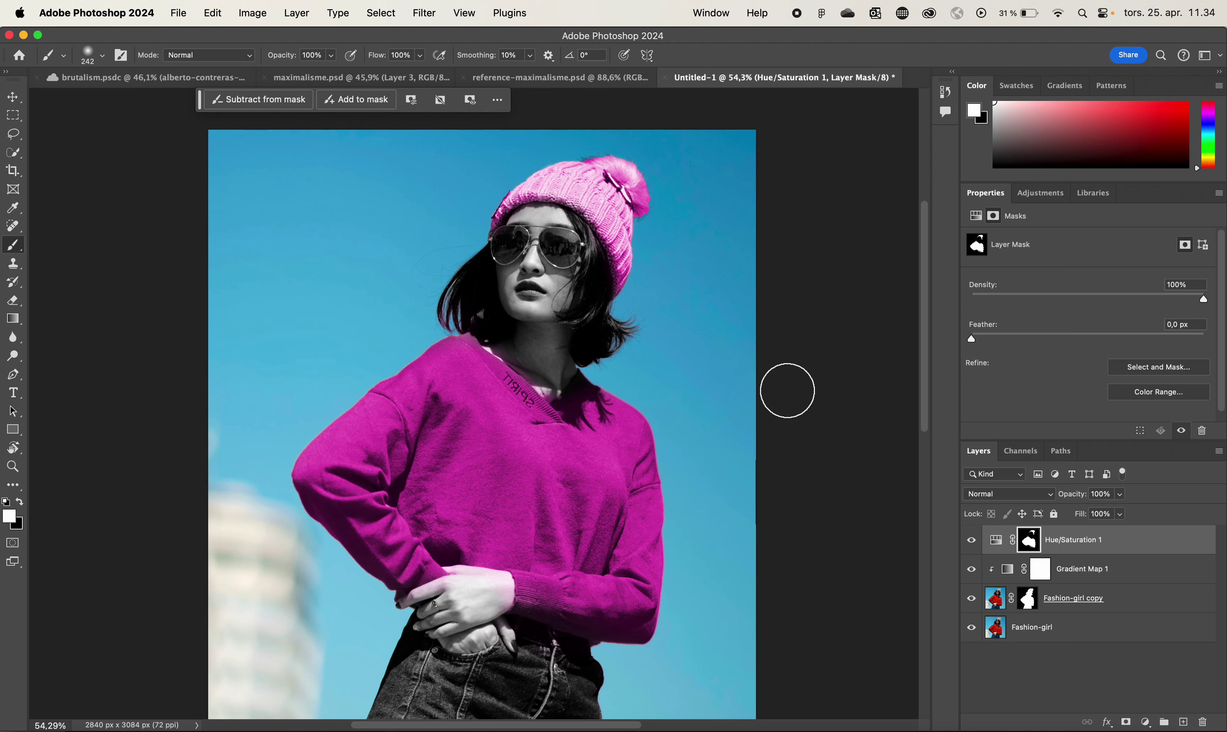
pyautogui.scroll(-4, 577, 400)
pyautogui.hscroll(1, 578, 400)
pyautogui.scroll(5, 578, 400)
pyautogui.hscroll(4, 577, 400)
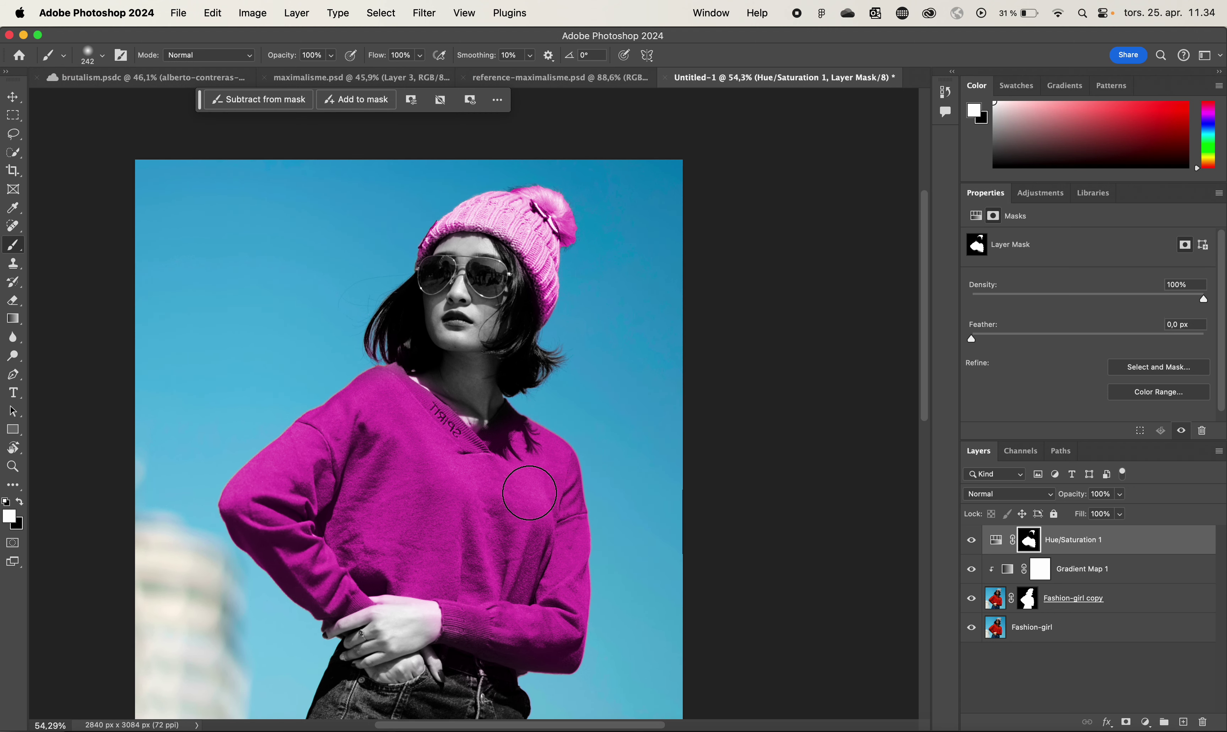
pyautogui.scroll(-1, 529, 493)
pyautogui.hscroll(-1, 530, 493)
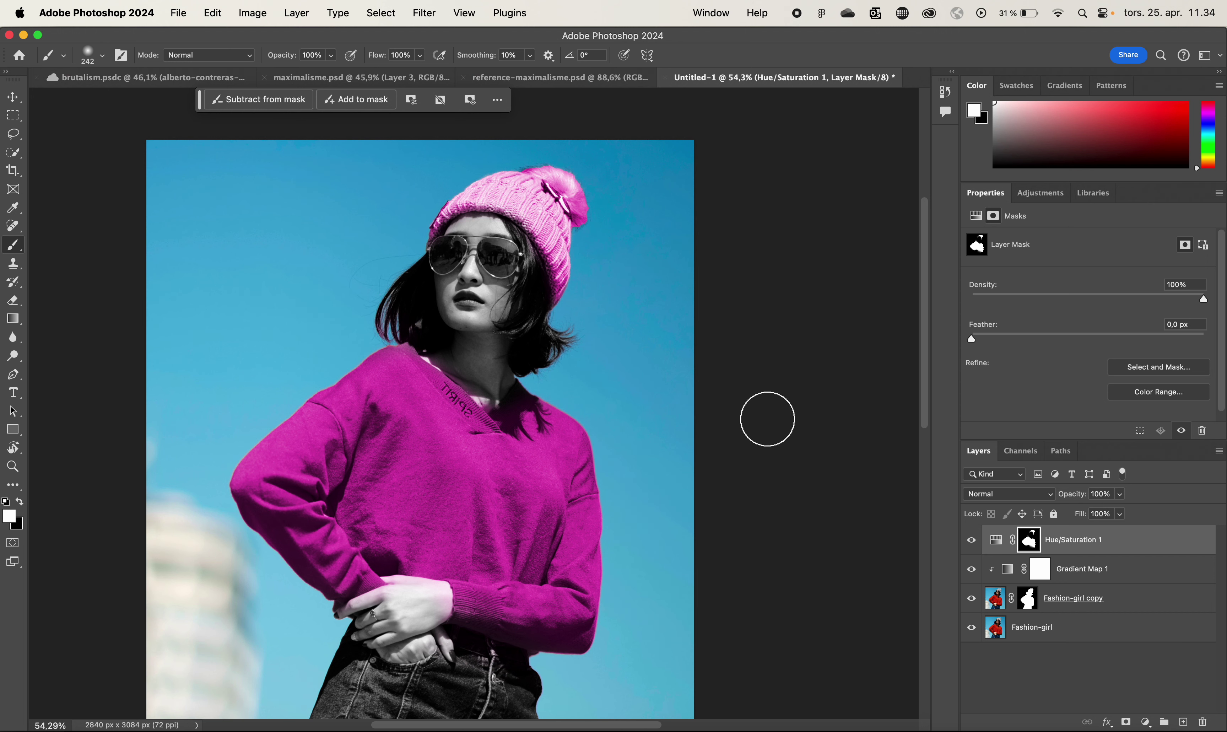
pyautogui.scroll(-1, 767, 419)
pyautogui.hscroll(-1, 767, 419)
pyautogui.scroll(-2, 767, 419)
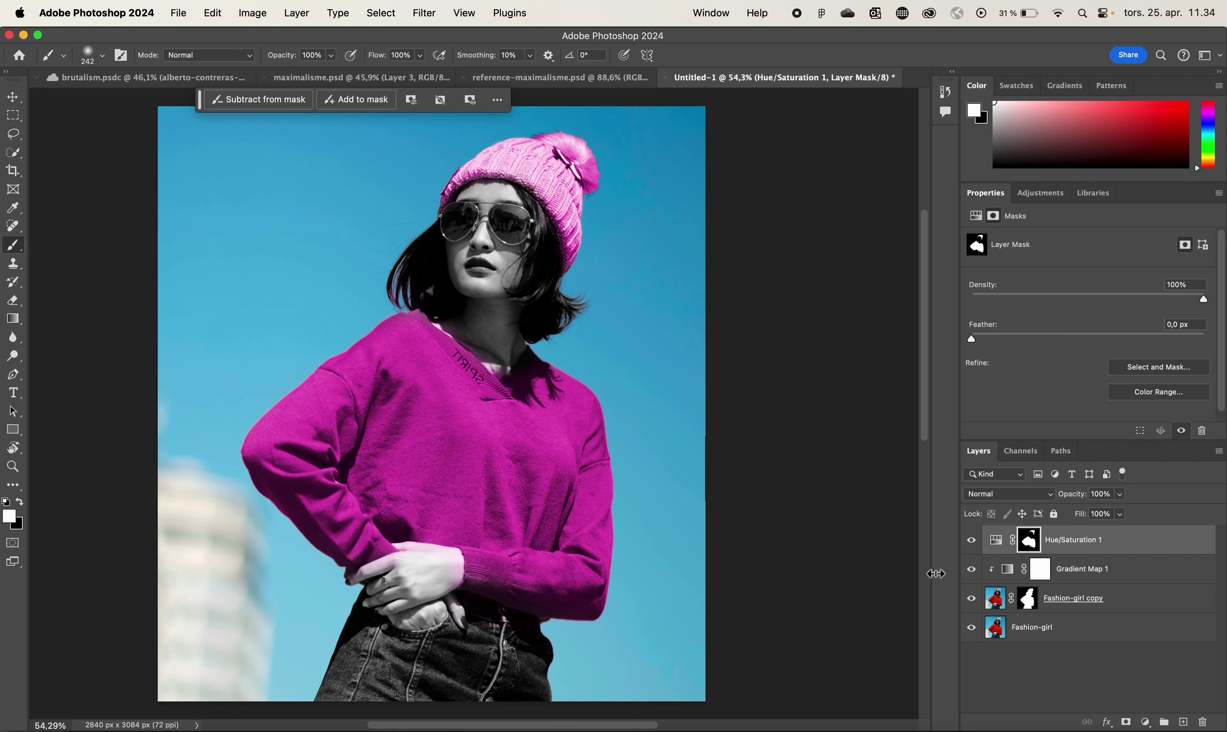
pyautogui.click(972, 629)
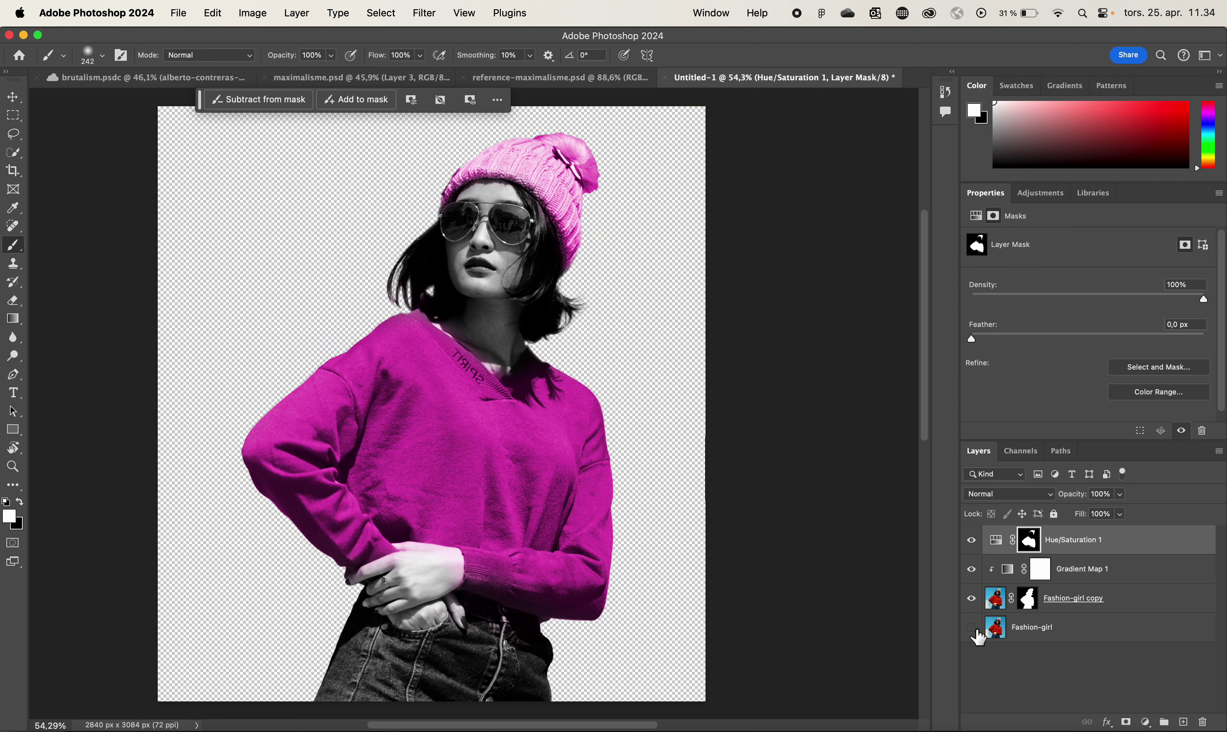
pyautogui.click(973, 630)
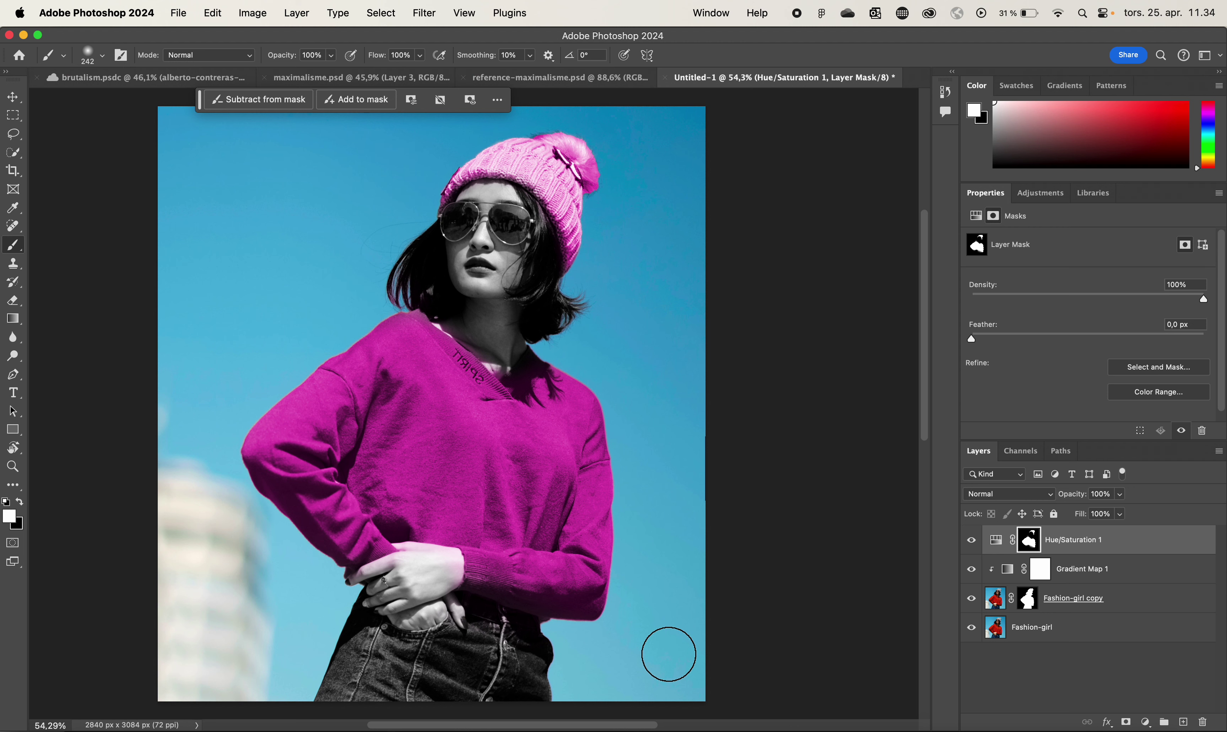
pyautogui.hscroll(2, 594, 487)
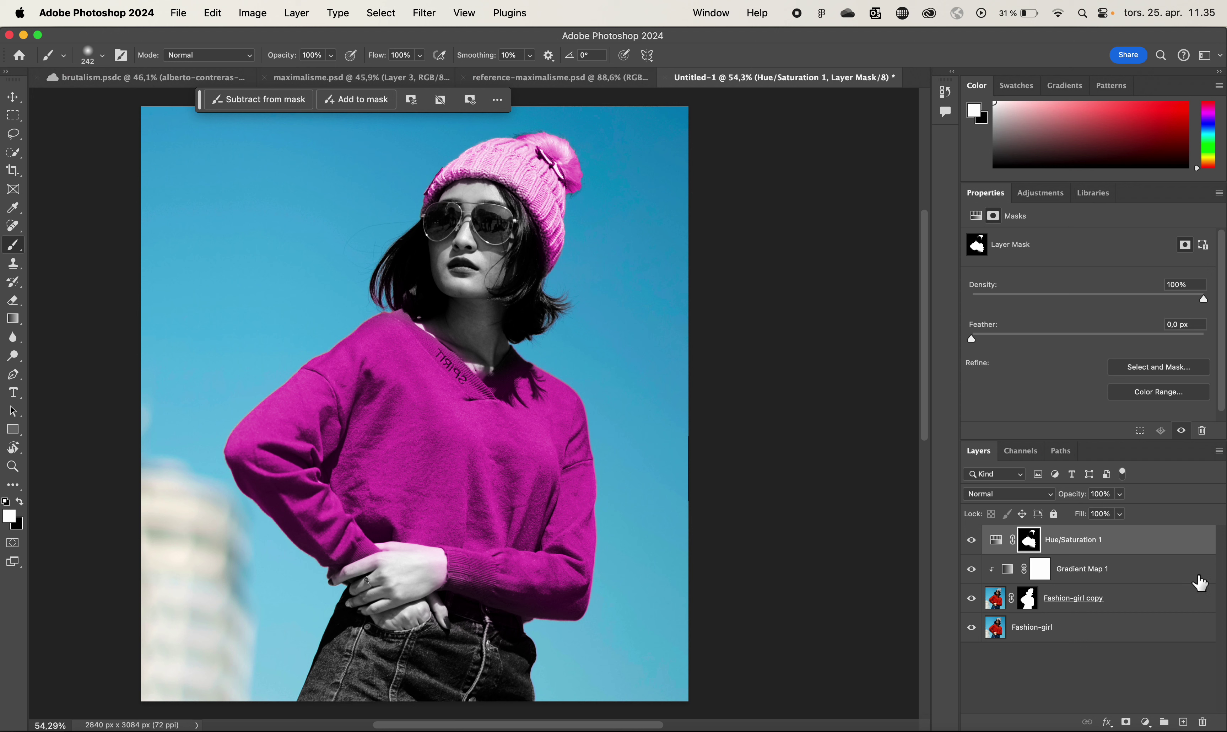
pyautogui.click(1145, 722)
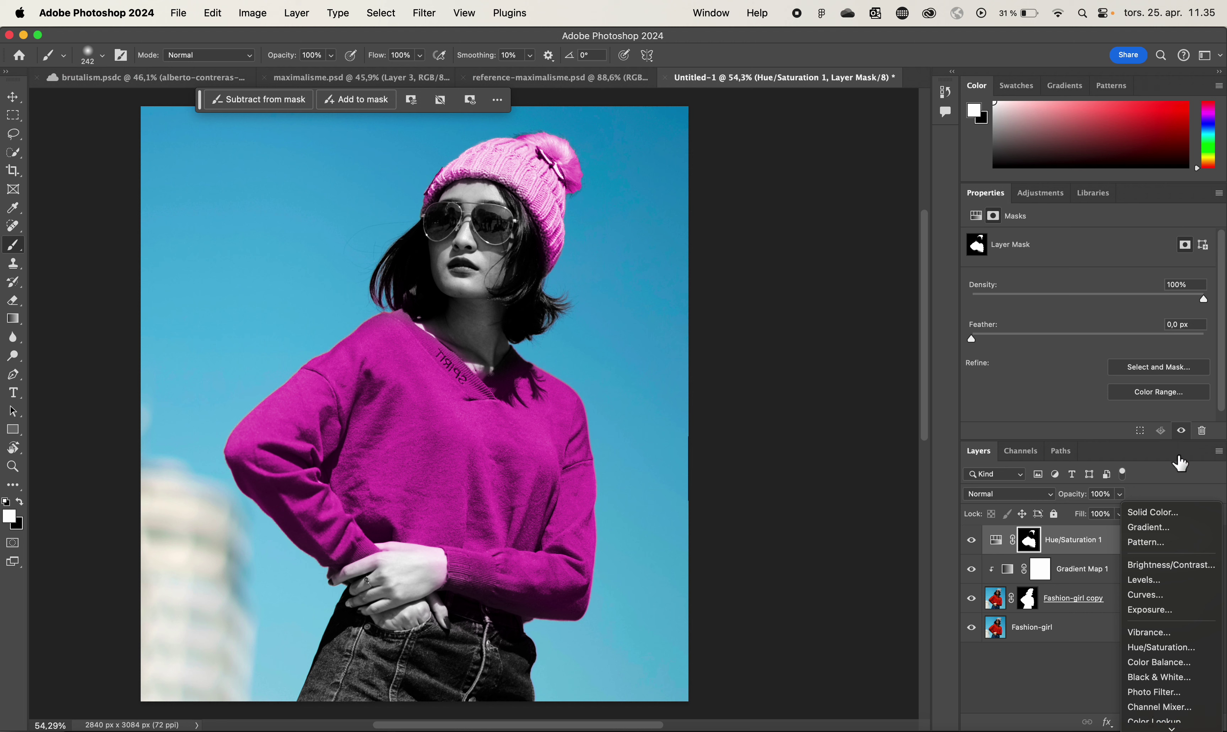
pyautogui.click(1194, 566)
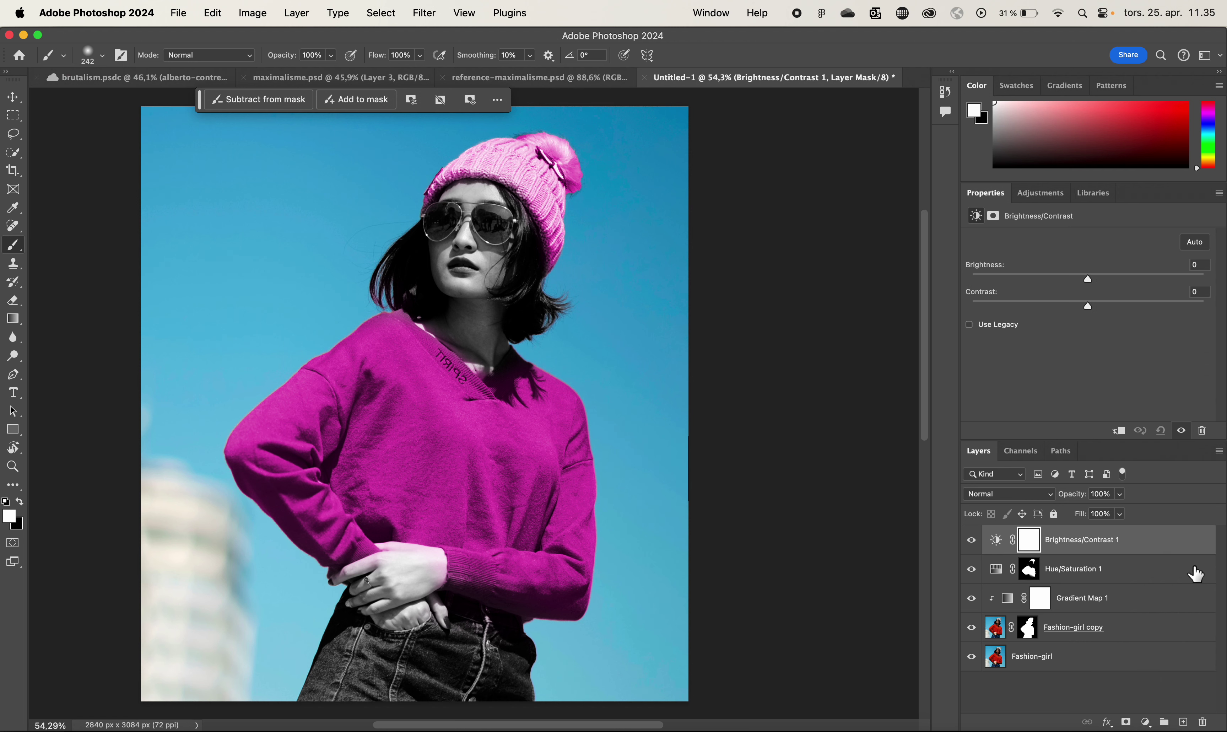
pyautogui.press('super+z')
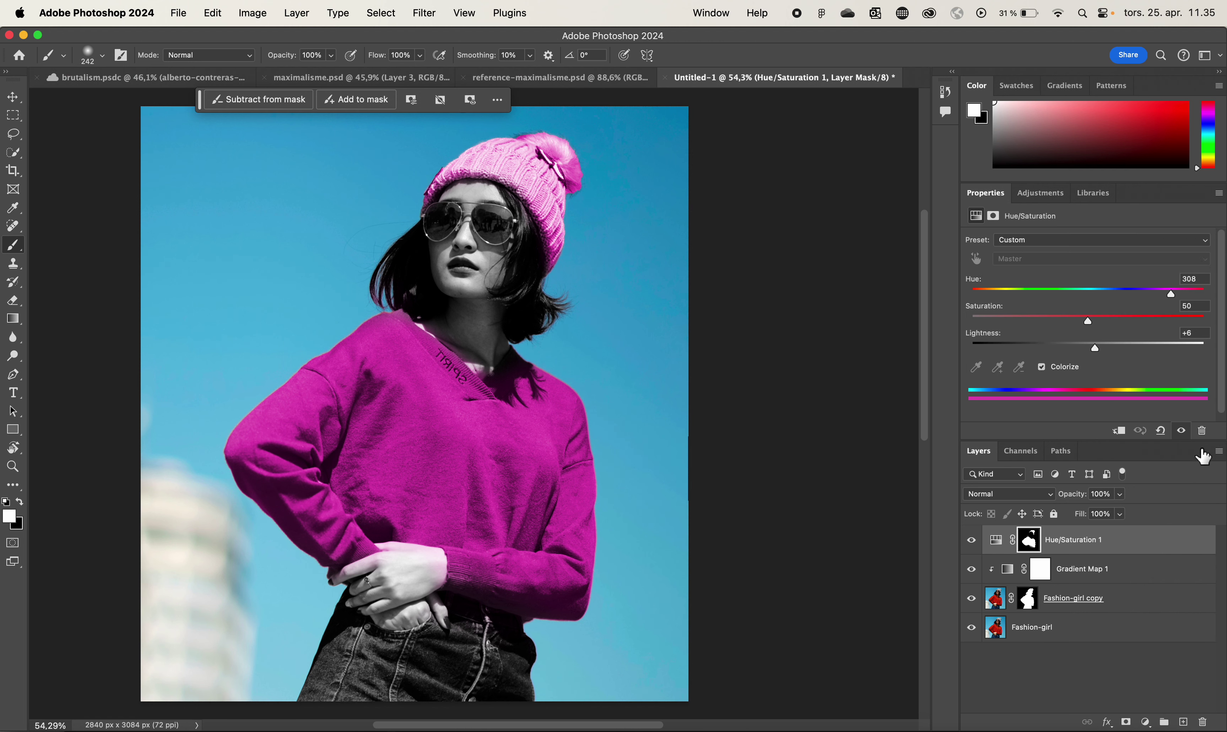
# Step: Add a second Hue/Saturation adjustment layer with Colorize on, hue 119, saturation 38 and lightness +3
pyautogui.click(1145, 723)
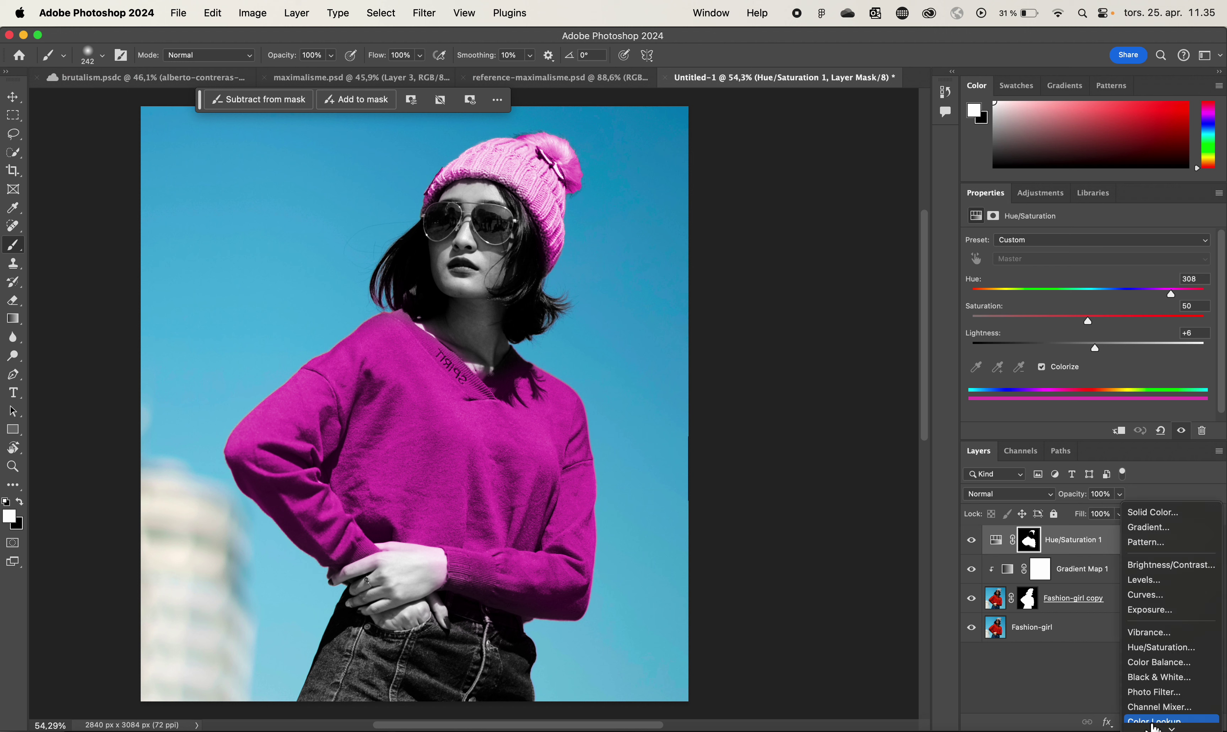
pyautogui.click(1165, 647)
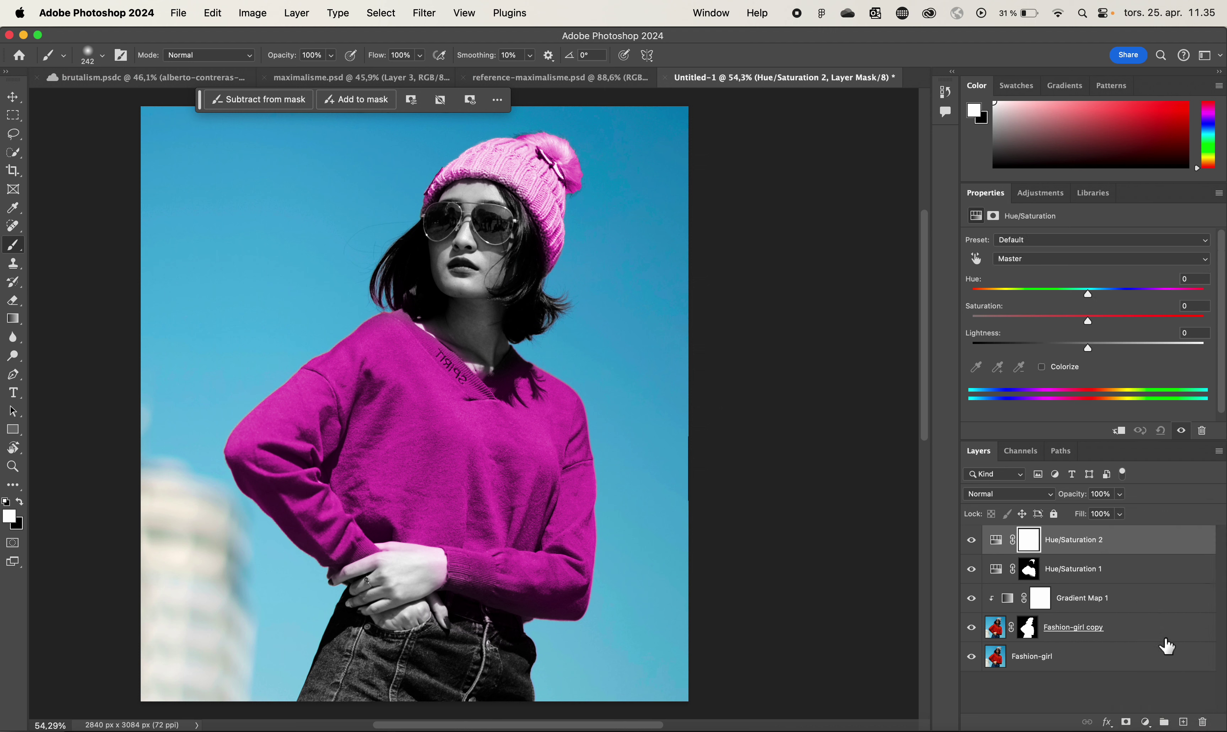
pyautogui.click(1043, 367)
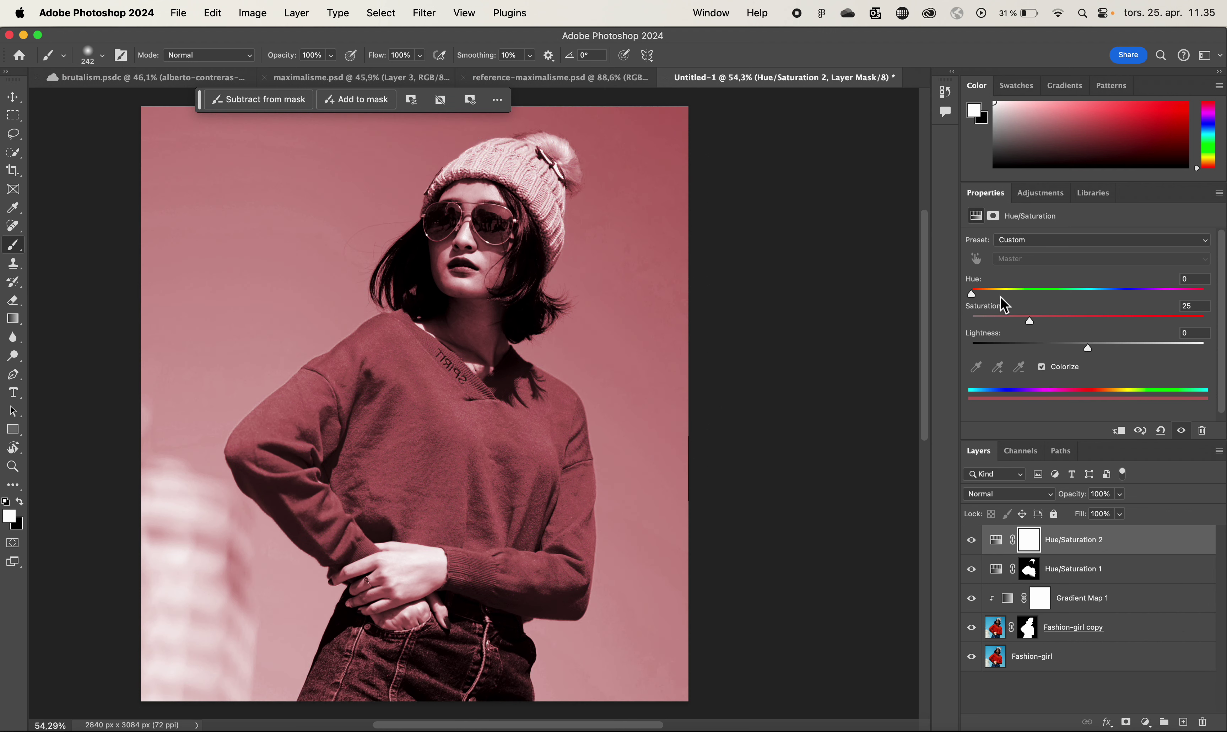
pyautogui.moveTo(976, 298); pyautogui.dragTo(1051, 298)
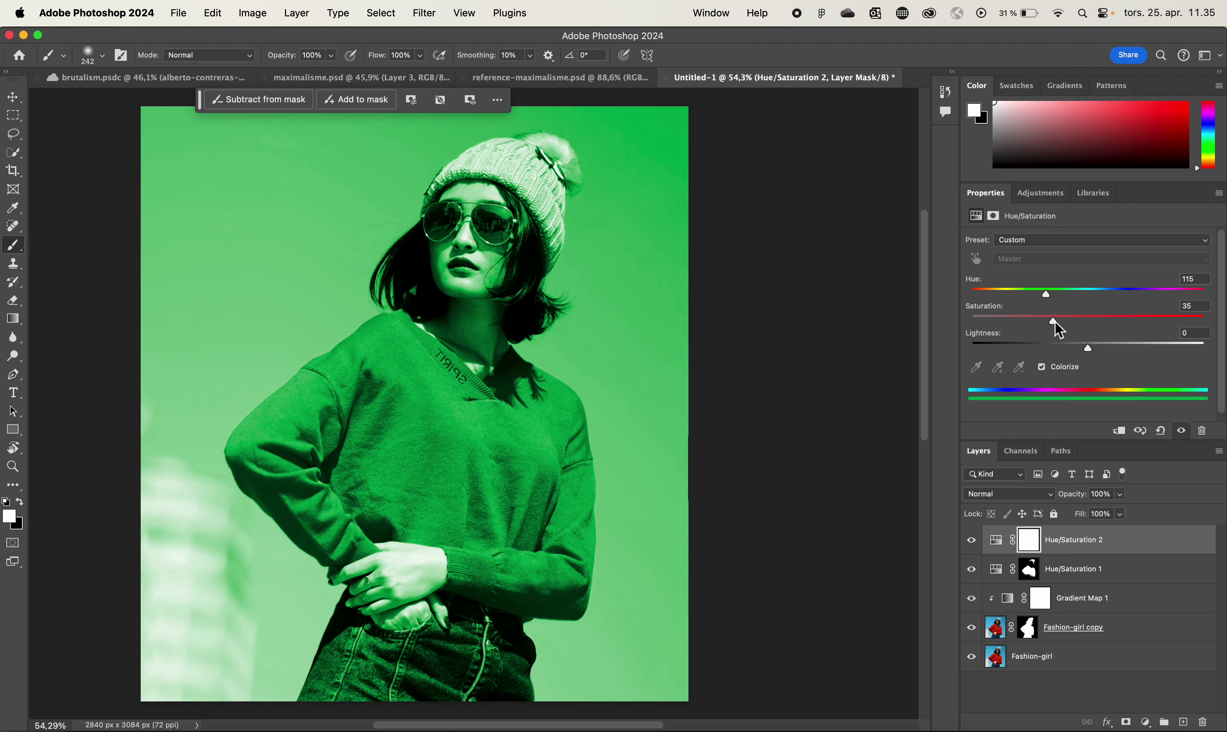
pyautogui.moveTo(1055, 321); pyautogui.dragTo(1093, 348)
pyautogui.click(1049, 298)
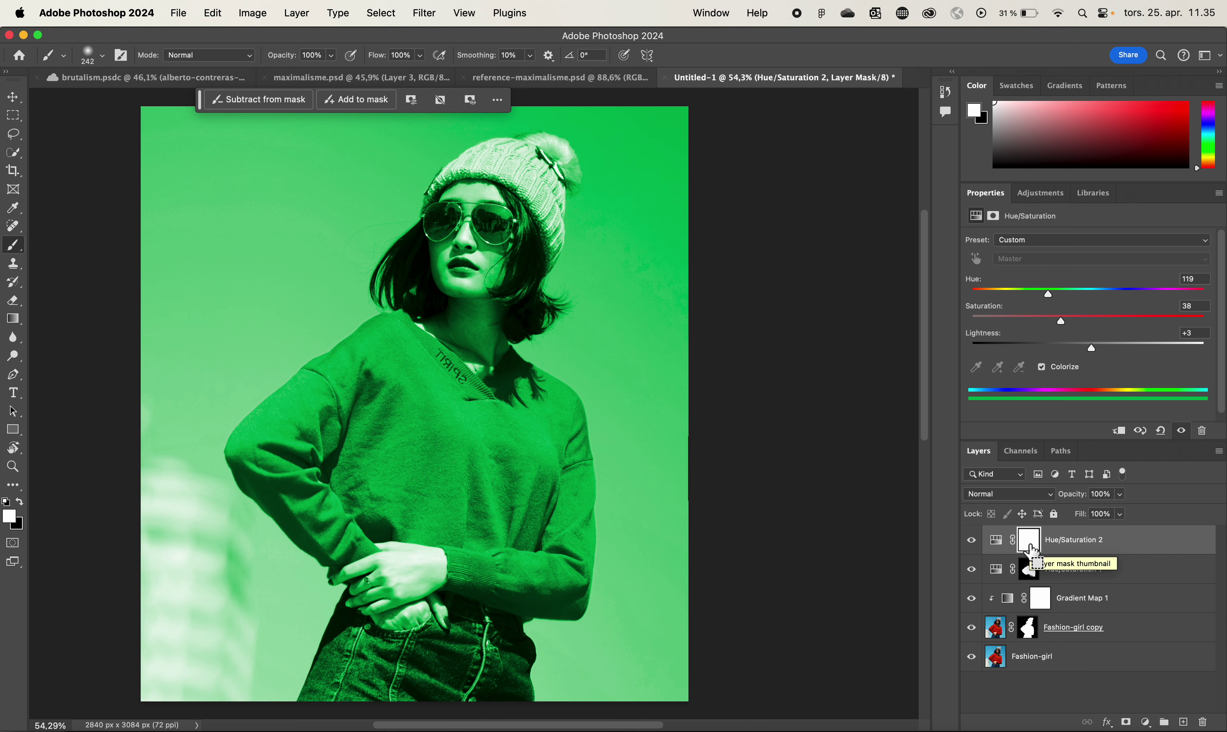
# Step: Invert the new Hue/Saturation mask to black and paint the jeans white on it with a 242 px brush to colorize them green
pyautogui.press('super+i')
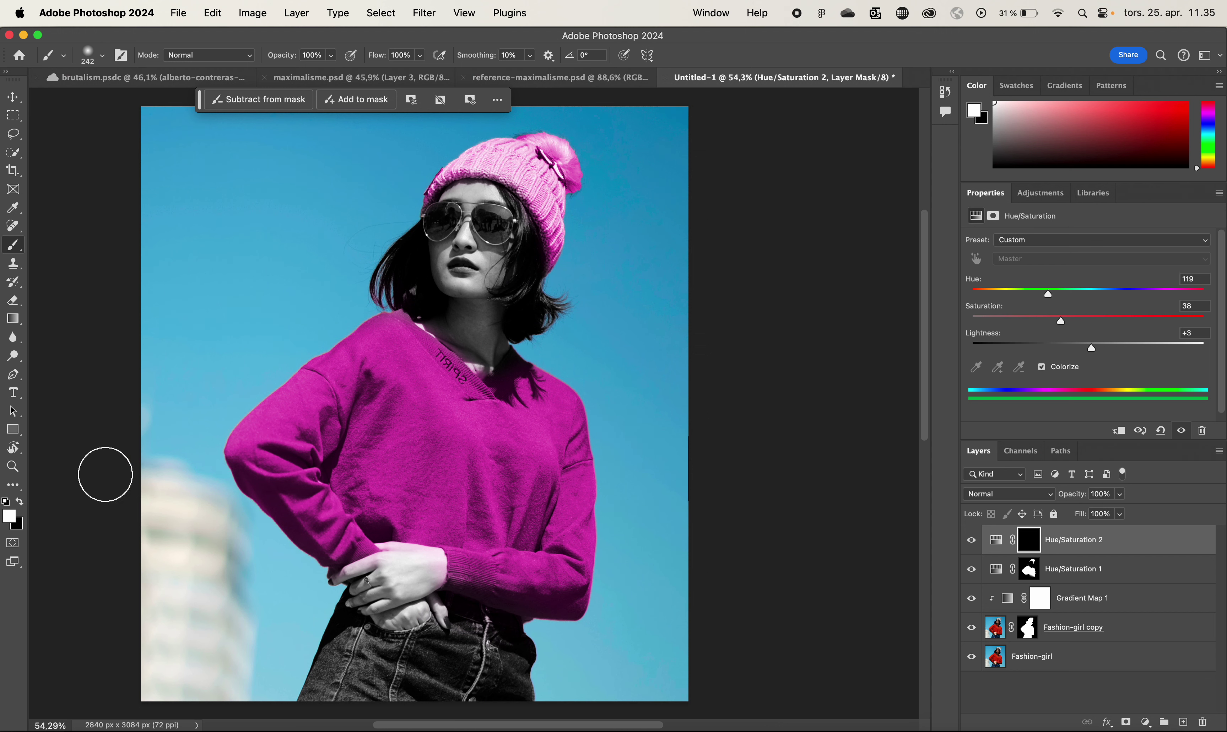
pyautogui.scroll(-3, 295, 597)
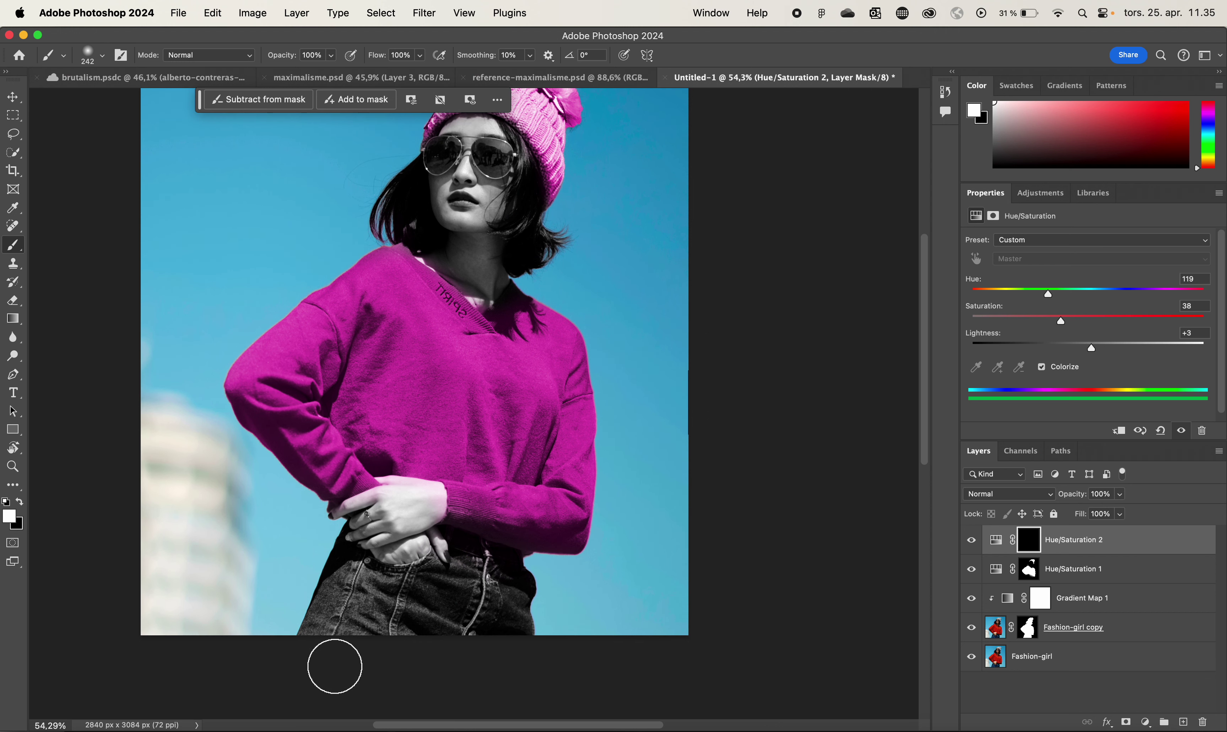
pyautogui.moveTo(335, 662)
pyautogui.mouseDown()
pyautogui.moveTo(335, 594)
pyautogui.moveTo(318, 655)
pyautogui.moveTo(430, 621)
pyautogui.moveTo(453, 631)
pyautogui.moveTo(498, 618)
pyautogui.moveTo(516, 655)
pyautogui.moveTo(503, 579)
pyautogui.moveTo(464, 569)
pyautogui.moveTo(351, 599)
pyautogui.moveTo(343, 559)
pyautogui.moveTo(475, 621)
pyautogui.moveTo(520, 626)
pyautogui.moveTo(509, 581)
pyautogui.moveTo(480, 567)
pyautogui.moveTo(454, 618)
pyautogui.moveTo(352, 607)
pyautogui.moveTo(352, 575)
pyautogui.moveTo(312, 663)
pyautogui.moveTo(319, 654)
pyautogui.moveTo(379, 679)
pyautogui.moveTo(528, 642)
pyautogui.moveTo(501, 588)
pyautogui.mouseUp()
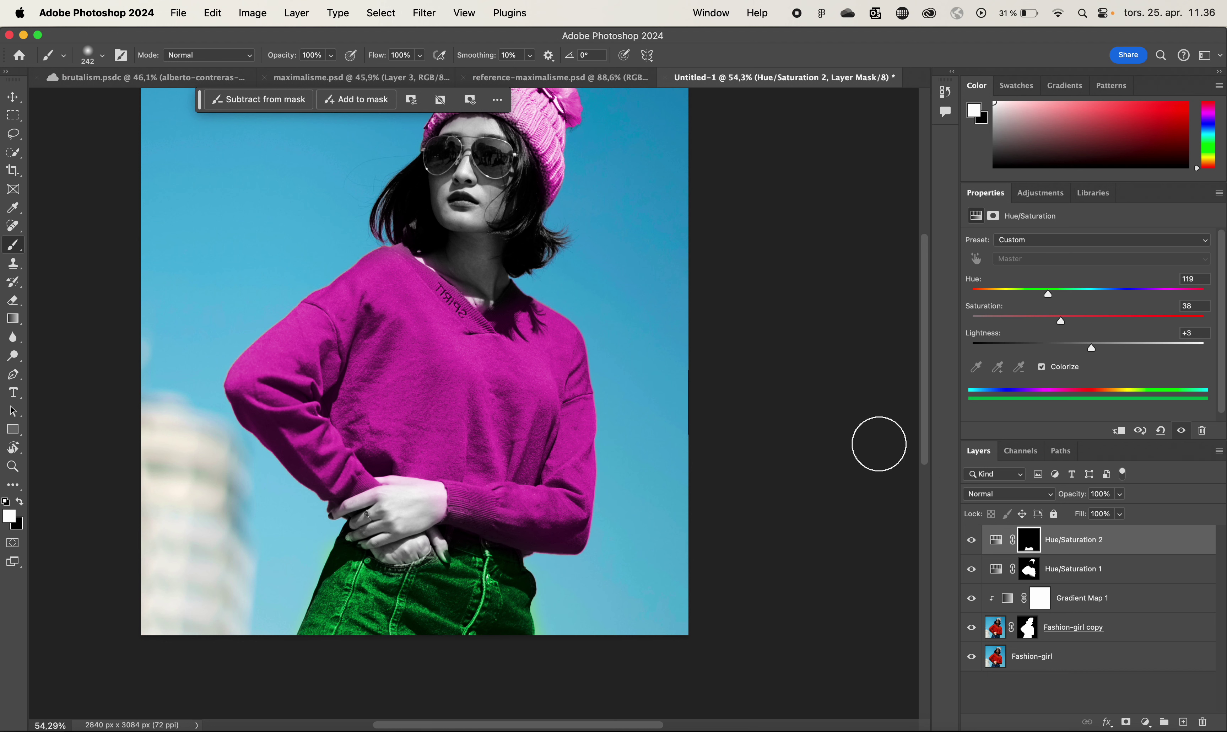
# Step: Paint black on the mask along both outer edges of the jeans, down to a 96 px brush, to remove the green spill on the background
pyautogui.scroll(3, 878, 444)
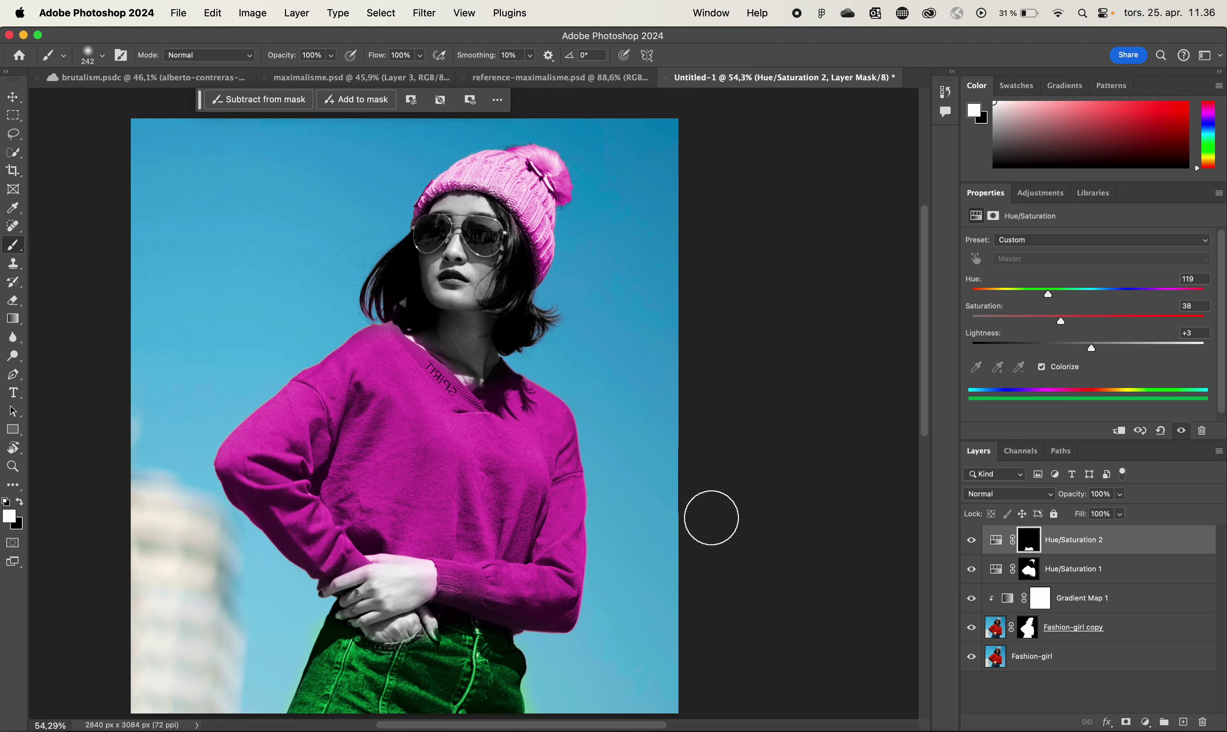
pyautogui.scroll(-1, 712, 518)
pyautogui.scroll(5, 473, 539)
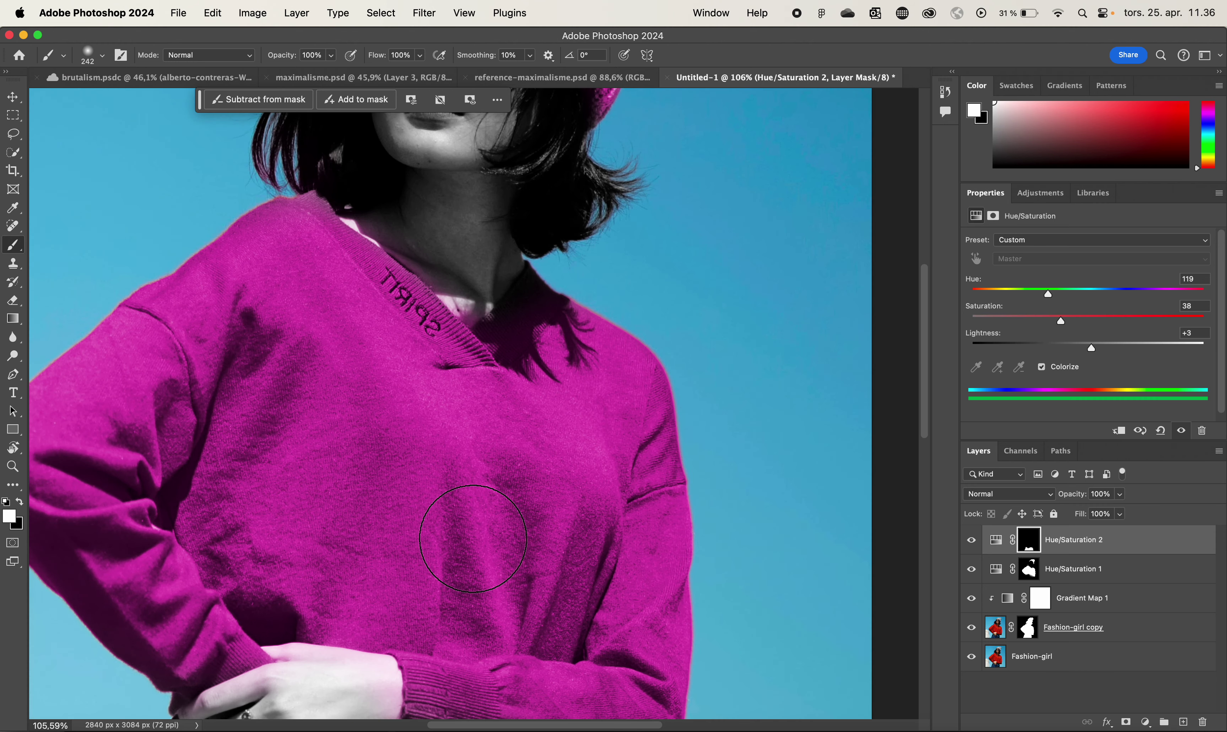
pyautogui.scroll(-5, 473, 540)
pyautogui.press('x')
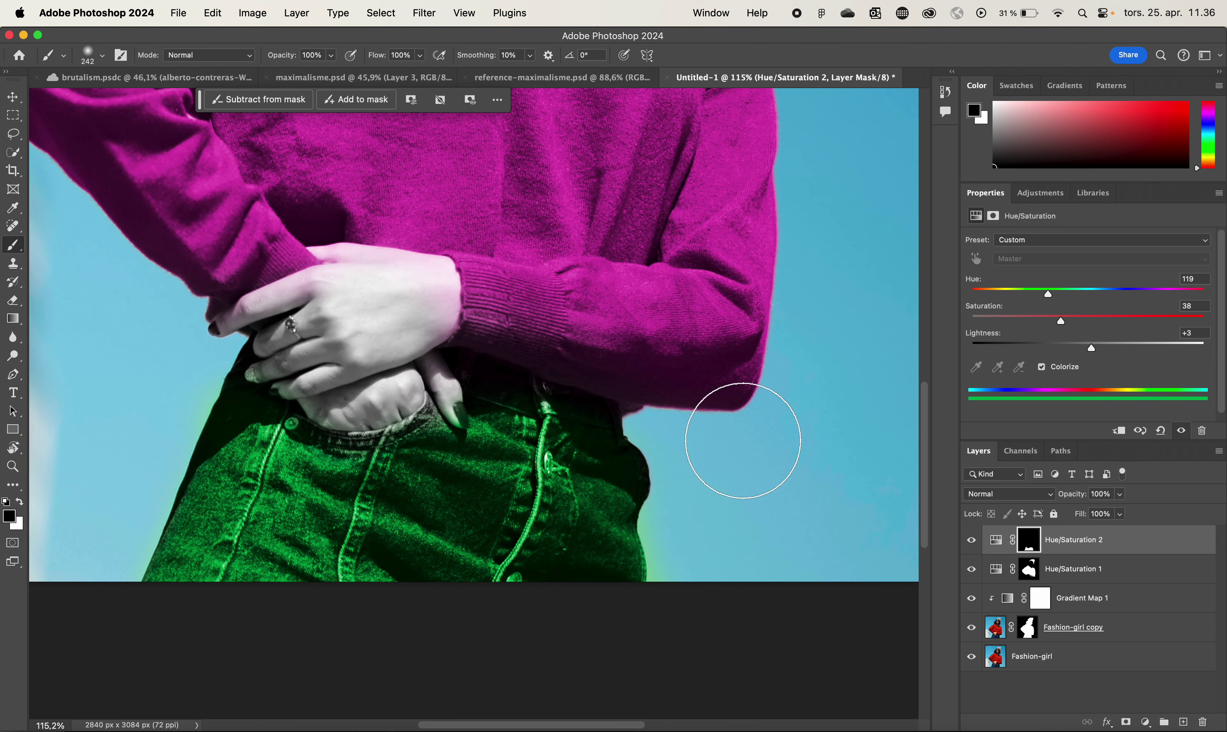
pyautogui.moveTo(765, 547); pyautogui.dragTo(659, 589)
pyautogui.moveTo(274, 391)
pyautogui.mouseDown()
pyautogui.moveTo(208, 364)
pyautogui.moveTo(167, 452)
pyautogui.mouseUp()
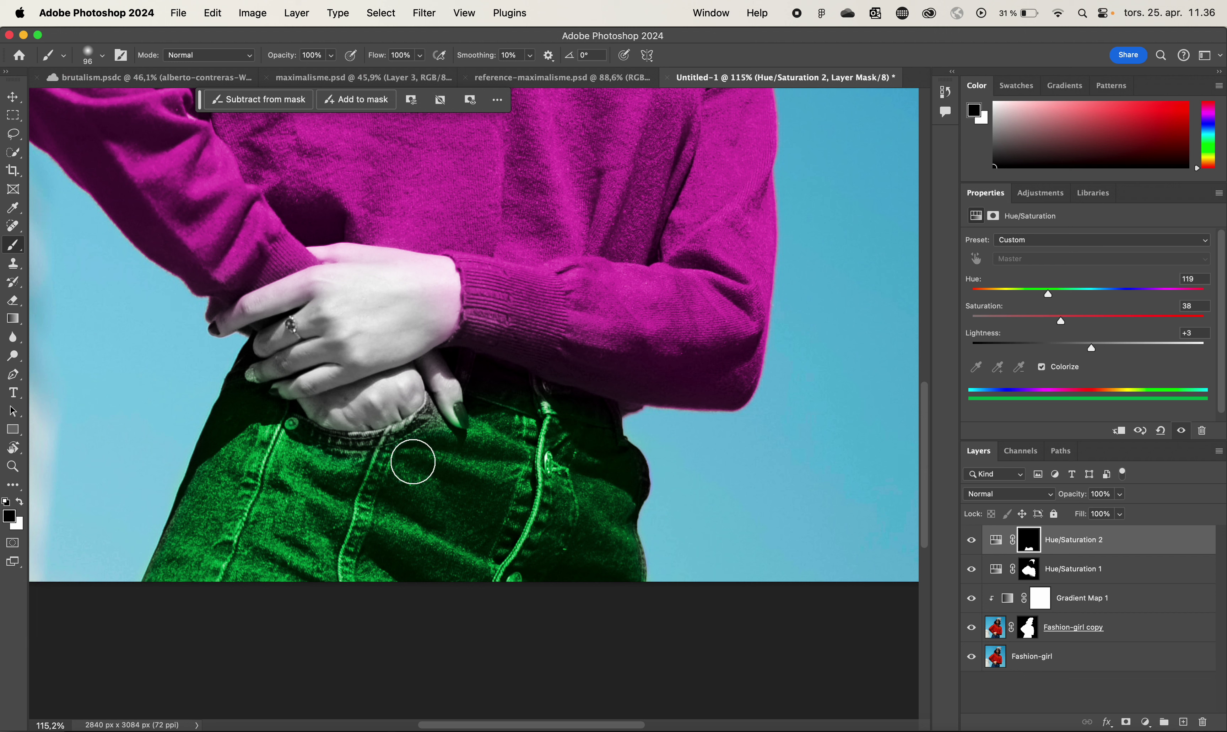
# Step: Paint white on the mask along the jeans pocket edge below the hand to make it green, and switch back to black
pyautogui.press('x')
pyautogui.moveTo(393, 444)
pyautogui.mouseDown()
pyautogui.moveTo(416, 431)
pyautogui.moveTo(355, 452)
pyautogui.moveTo(431, 423)
pyautogui.mouseUp()
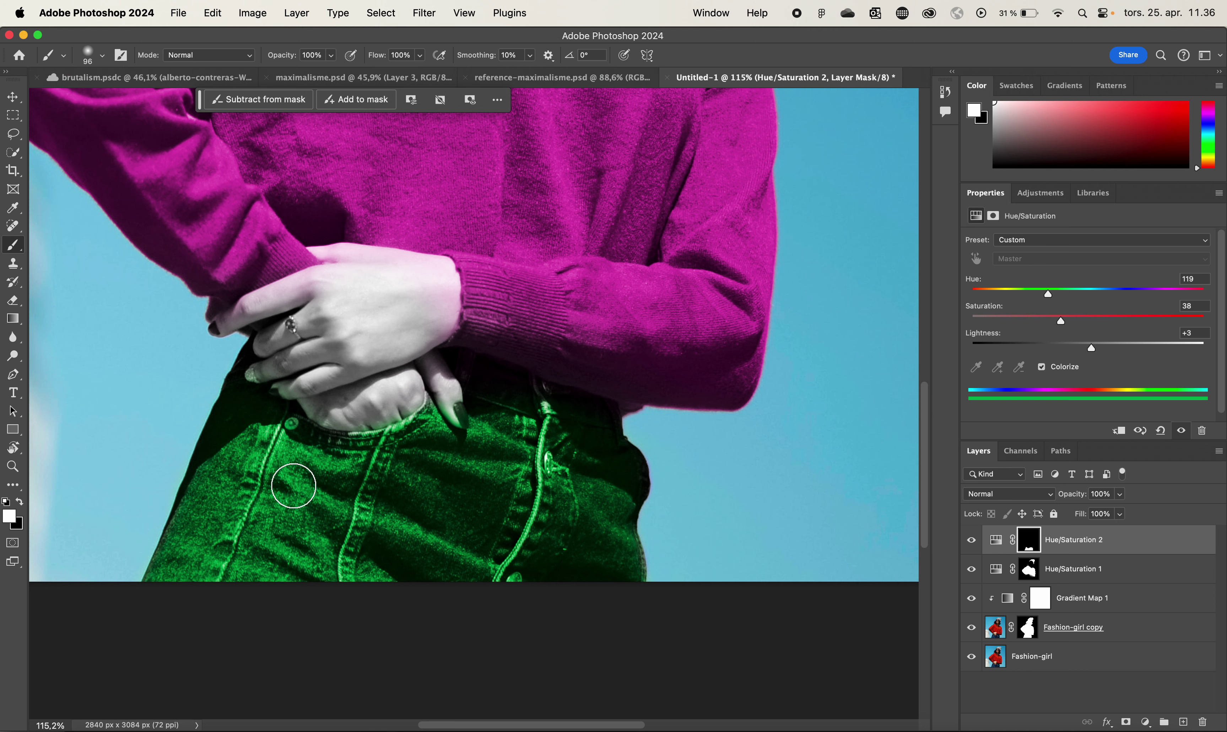
pyautogui.press('x')
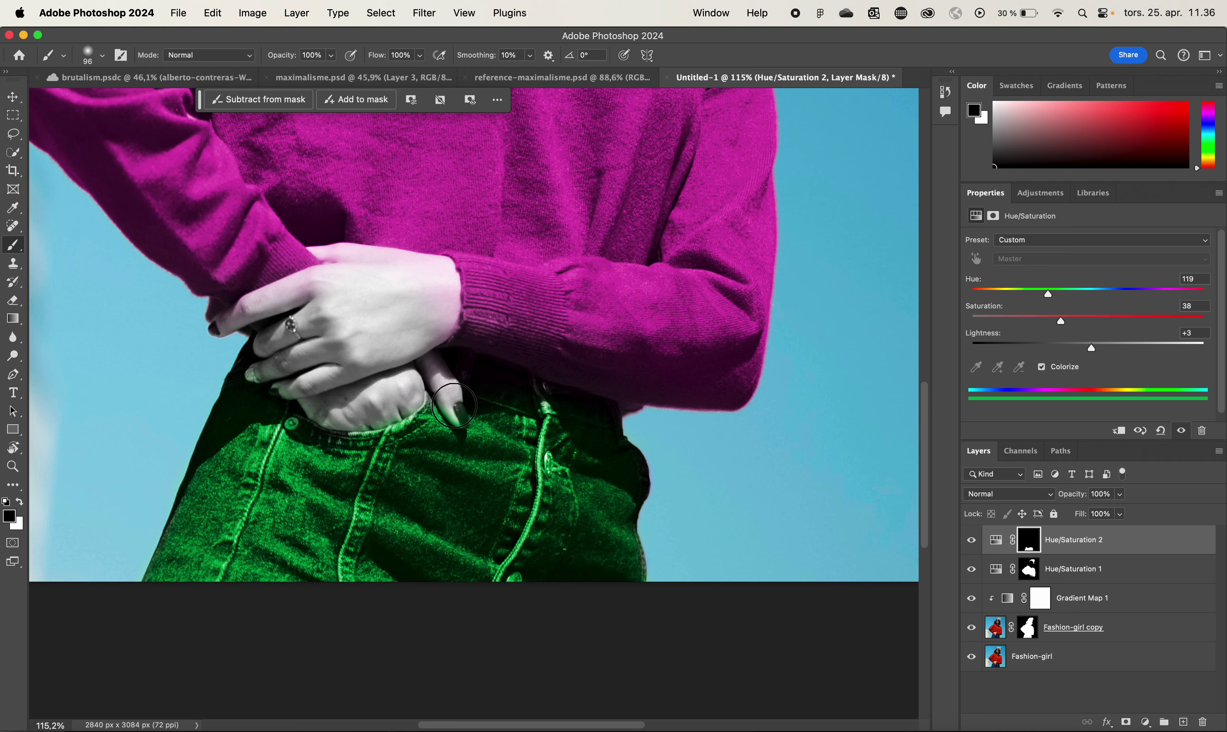
# Step: Examine the colorized girl and compare her with the finished poster in brutalism.psdc, returning to the Untitled-1 document
pyautogui.scroll(-3, 581, 446)
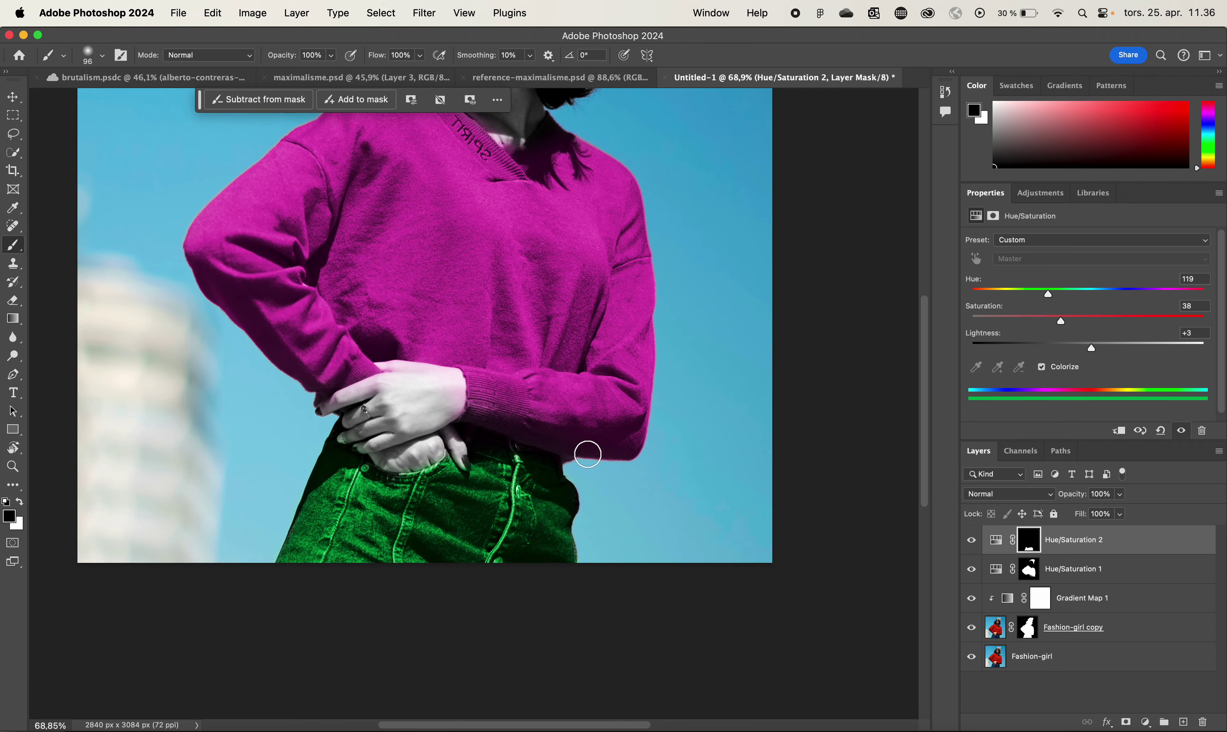
pyautogui.scroll(3, 583, 449)
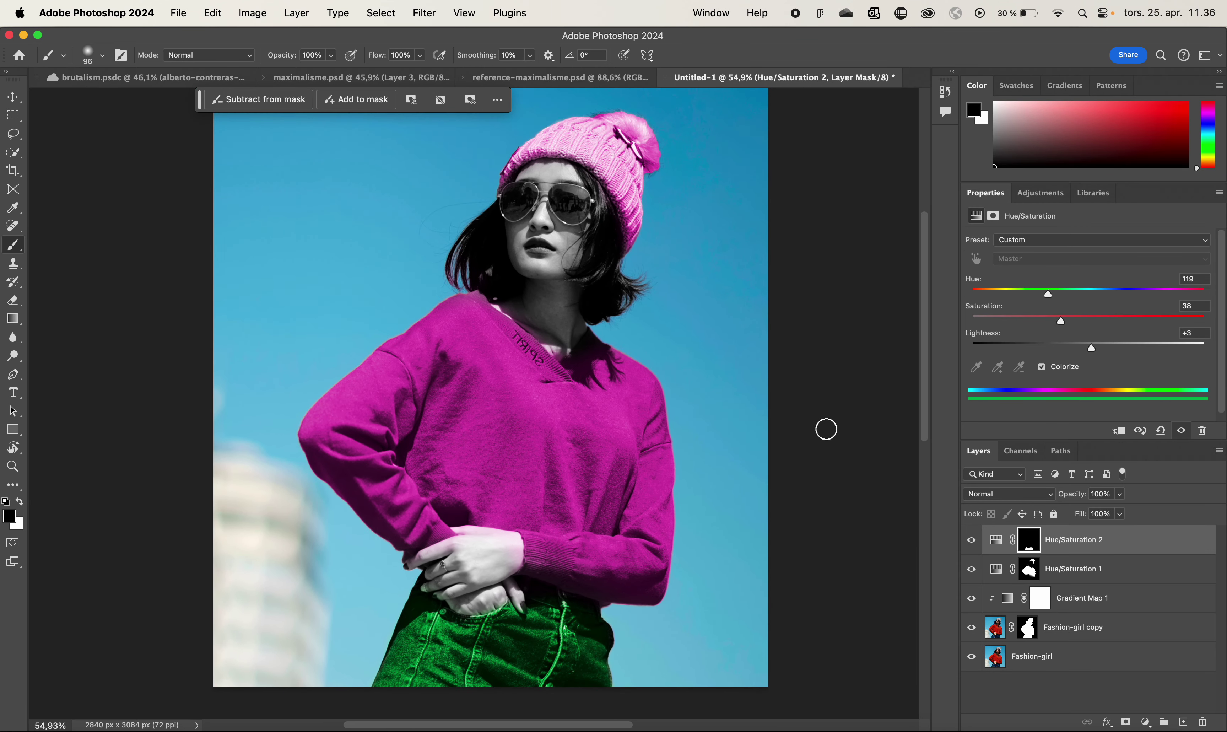
pyautogui.scroll(-2, 826, 429)
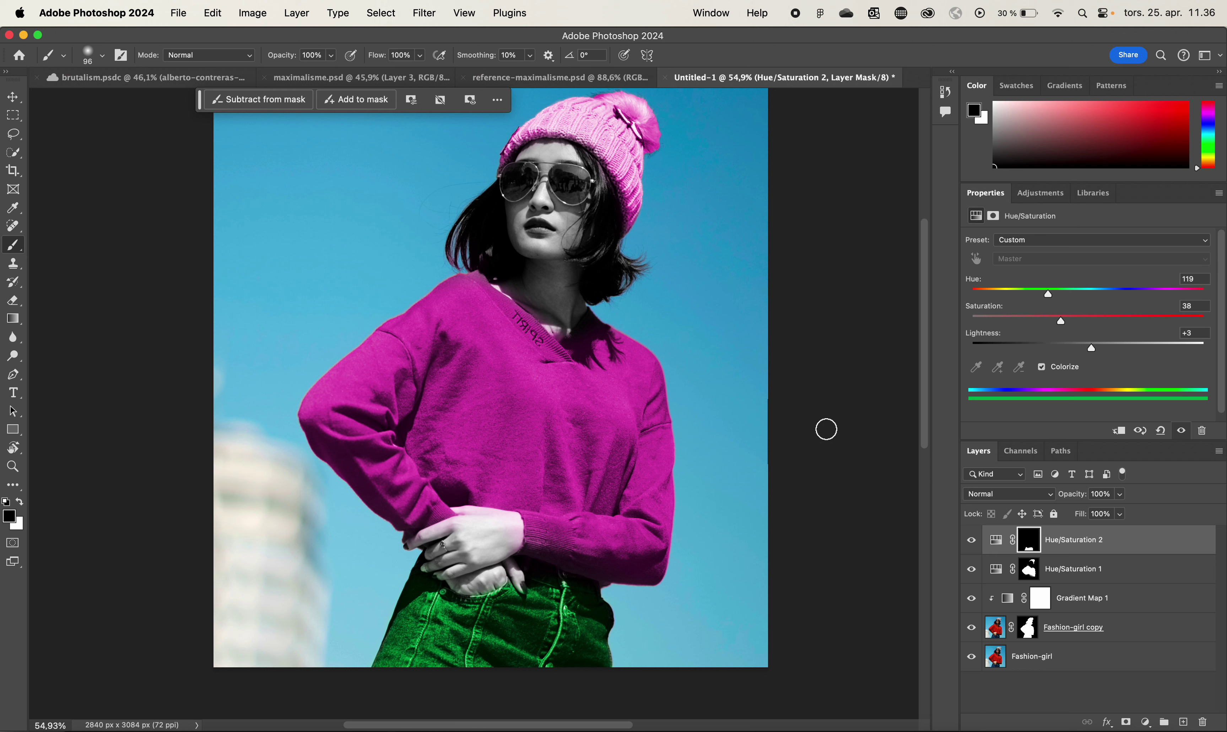
pyautogui.scroll(4, 826, 429)
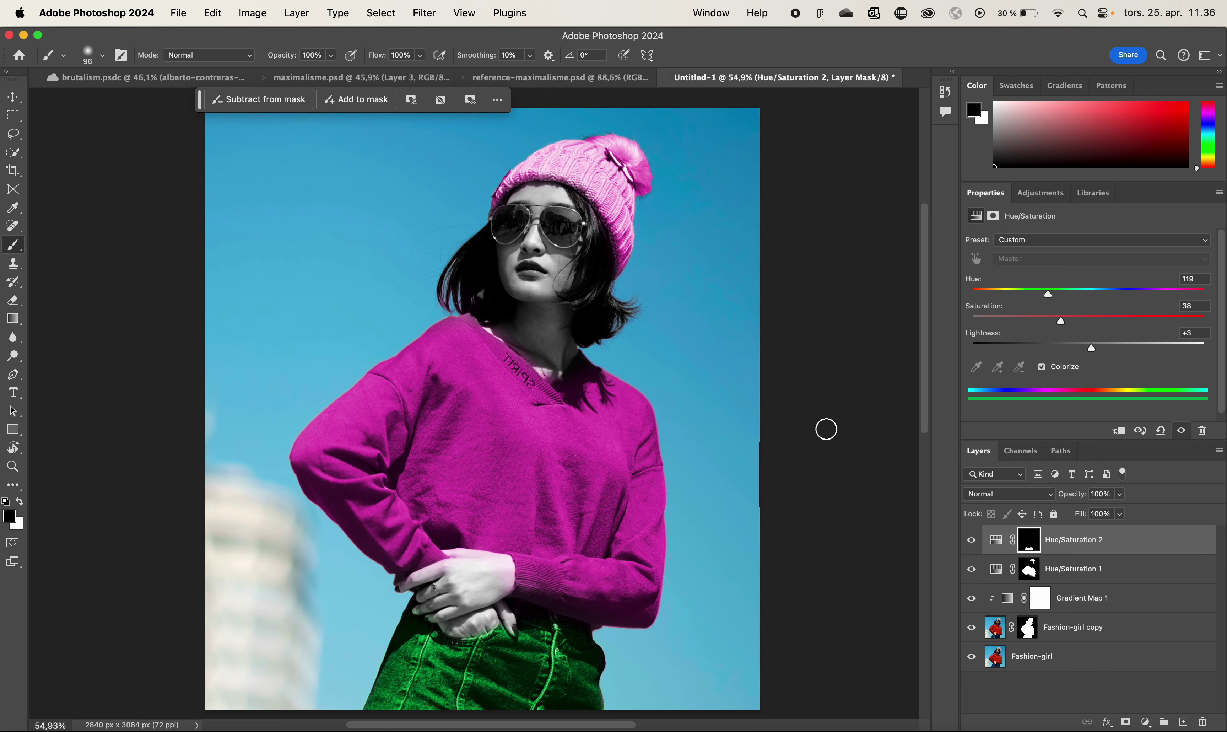
pyautogui.click(189, 80)
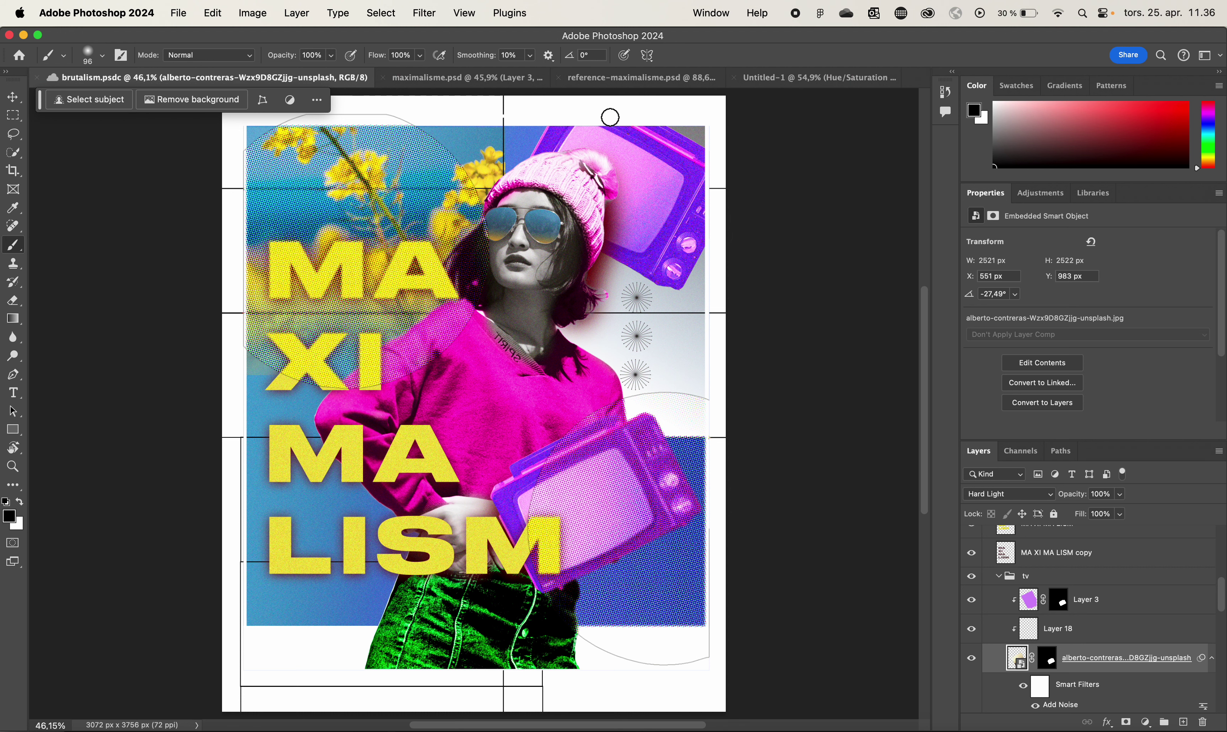
pyautogui.click(841, 80)
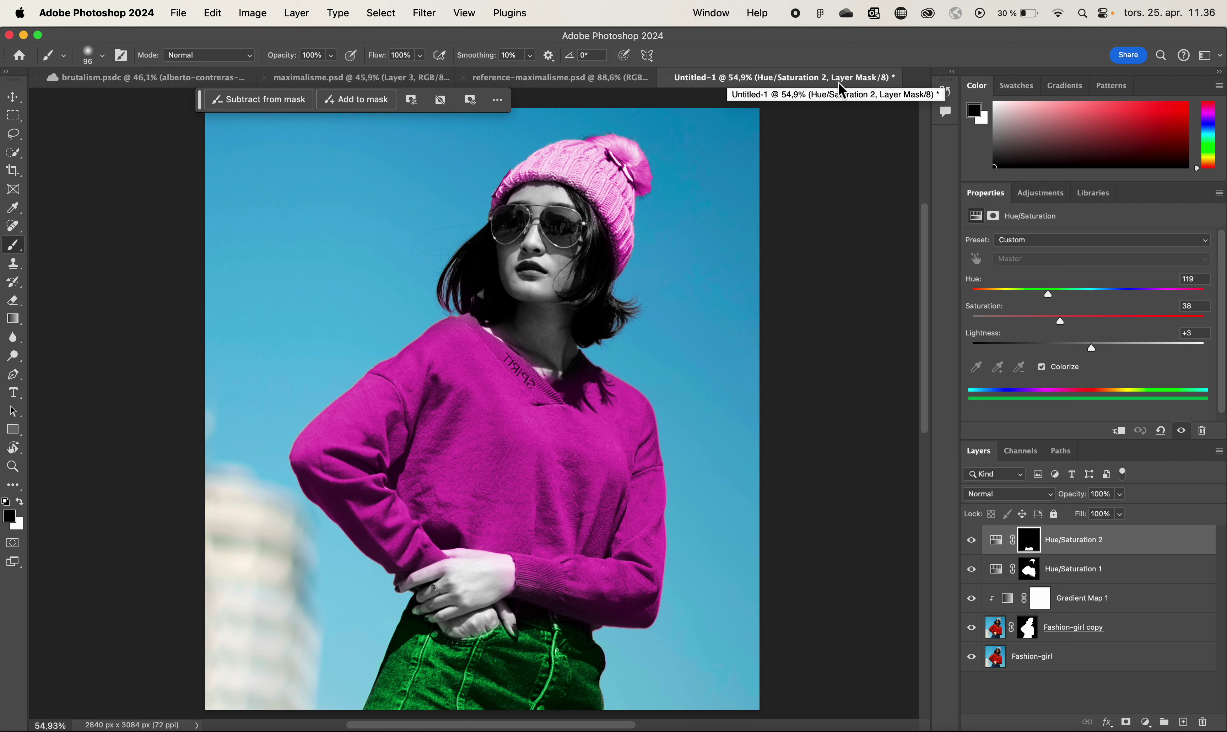